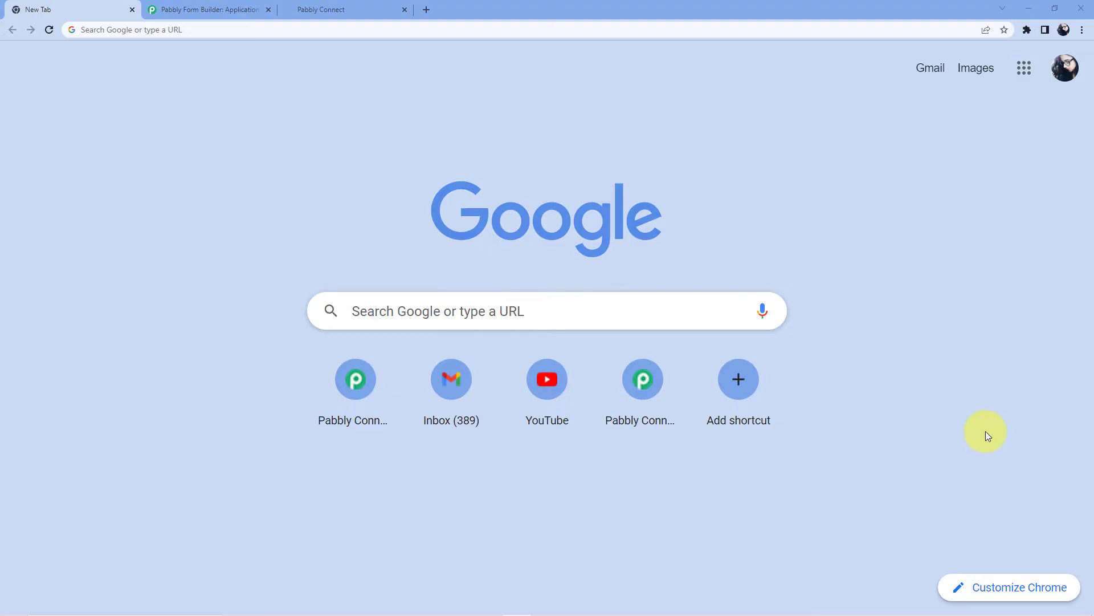
Go to pabbly.com/connect in Google Chrome
left_click(207, 29)
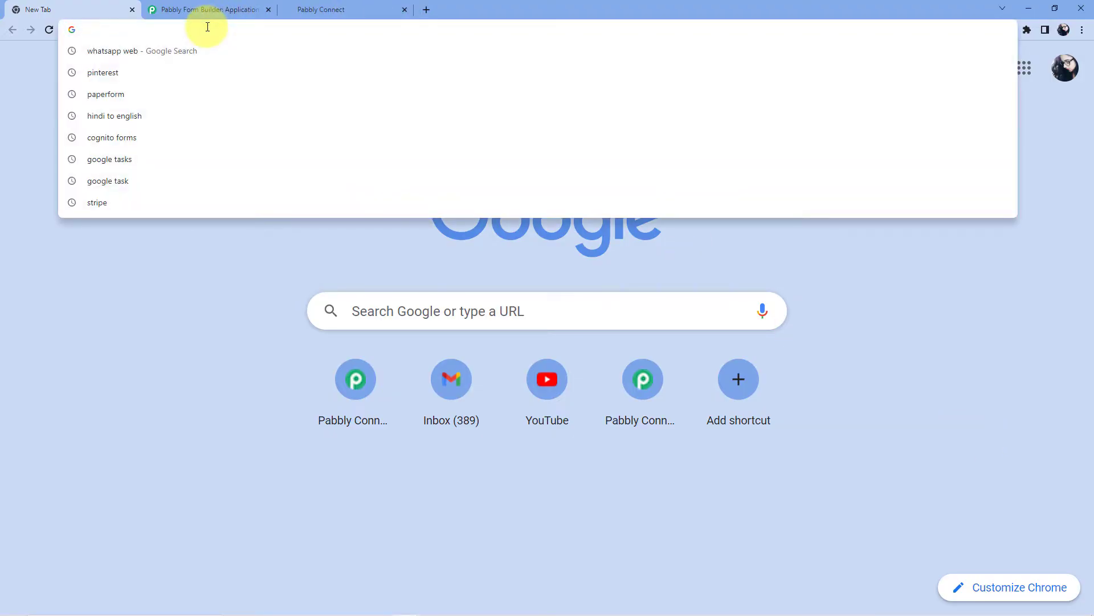
type("pabbl")
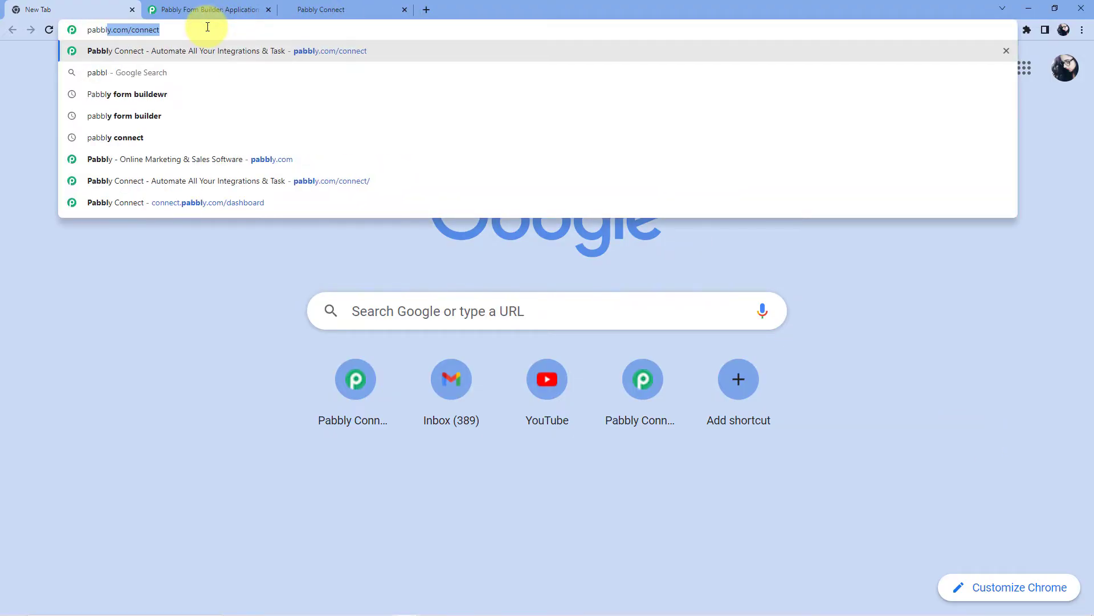
type("y.com/connect")
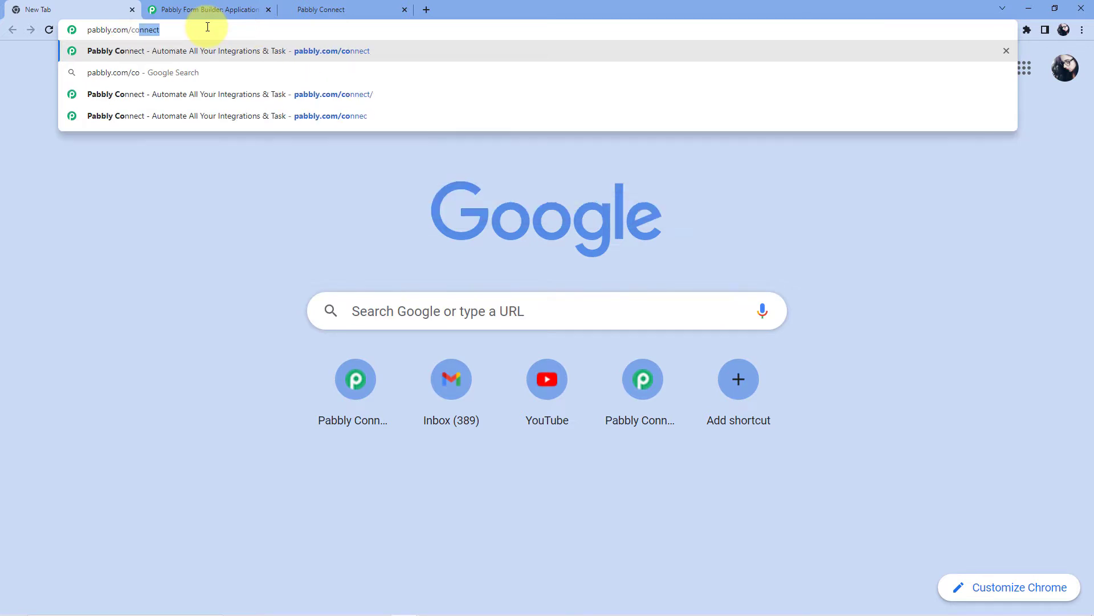
key("Return")
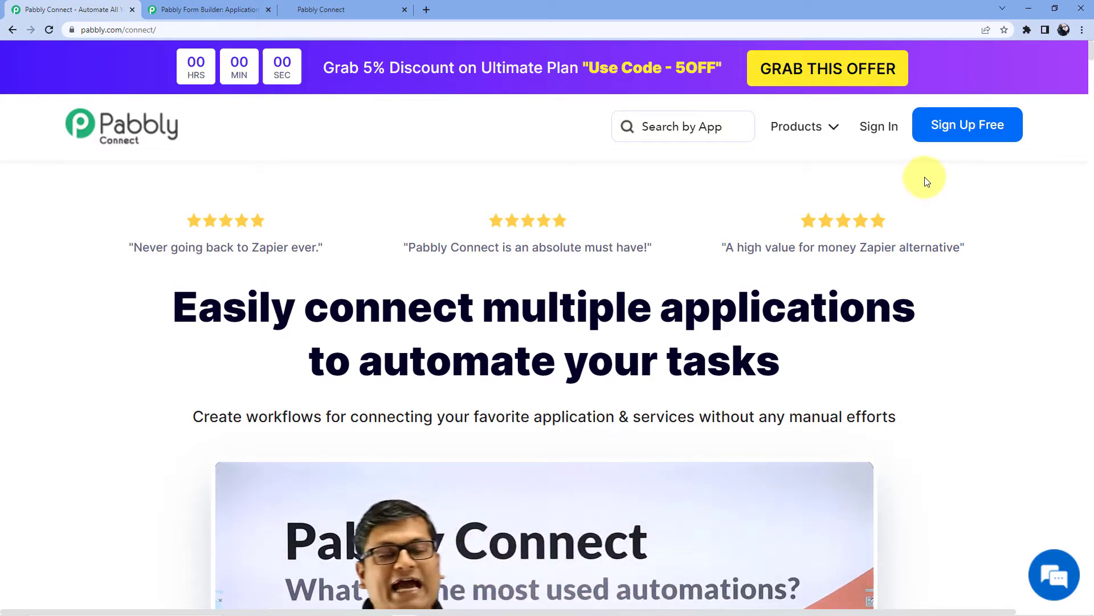
Sign in to the Pabbly account and launch Pabbly Connect from the apps list
left_click(882, 149)
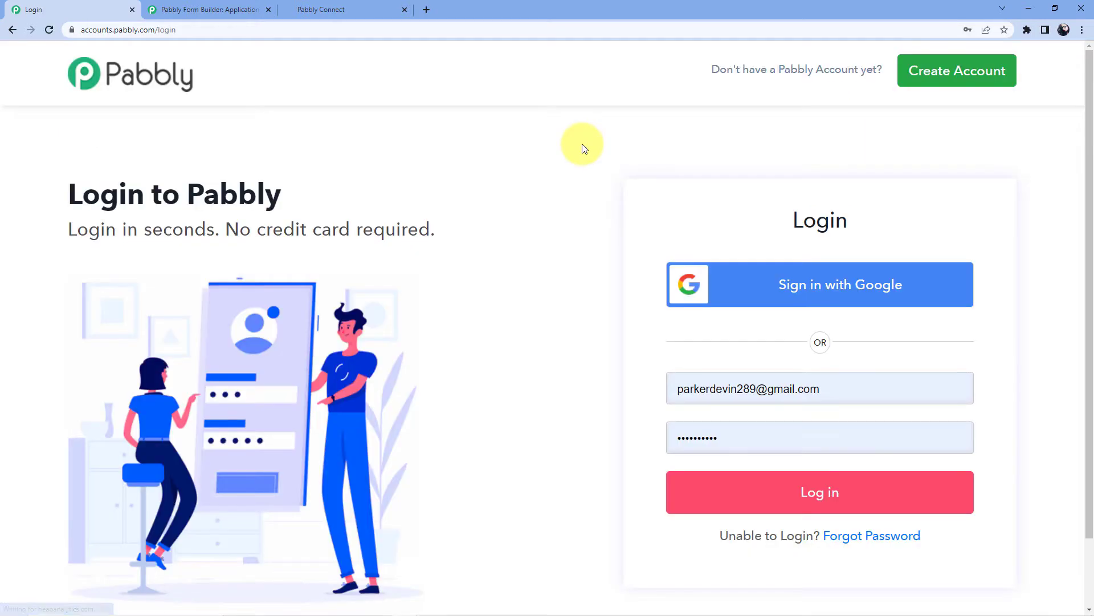
left_click(832, 496)
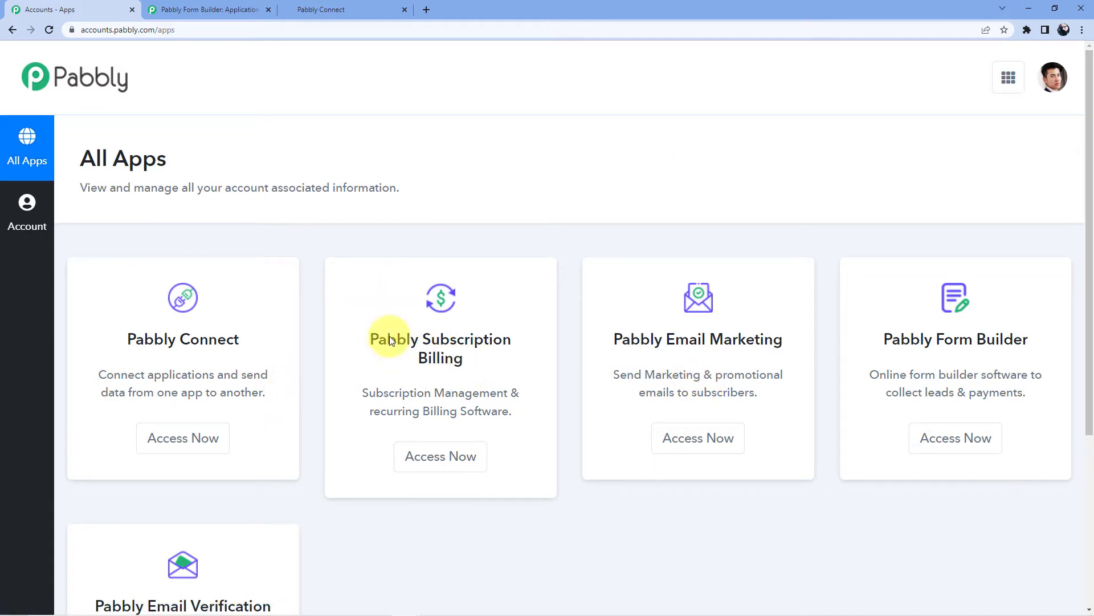
left_click(194, 451)
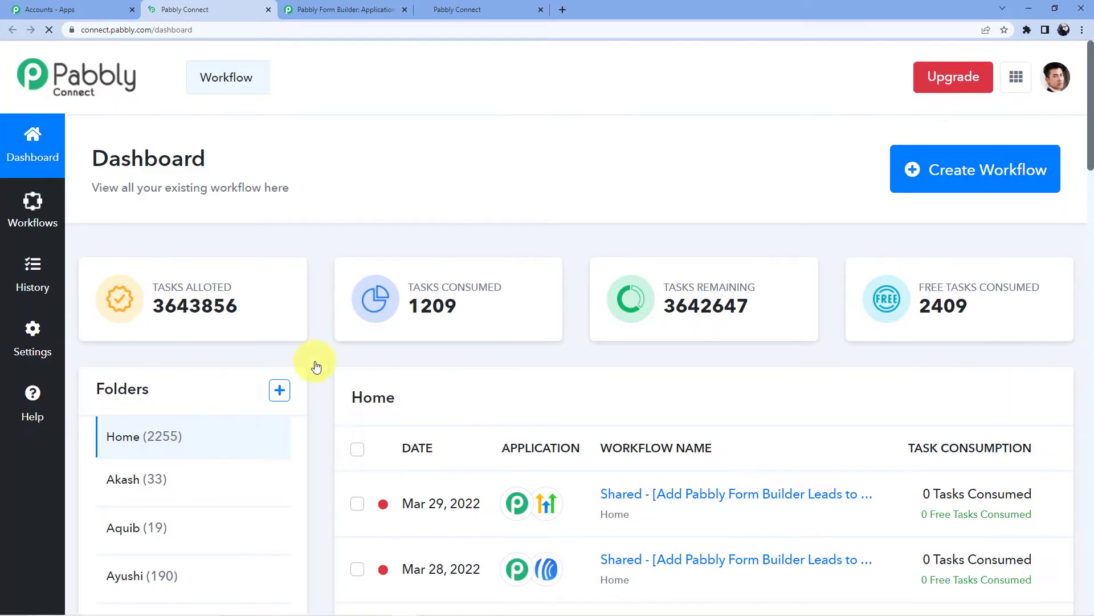
Start a new workflow and name it 'Pabbly Form Builder to GoHighLevel'
scroll(455, 280, "down", 5)
scroll(454, 279, "down", 12)
scroll(472, 379, "up", 9)
scroll(473, 386, "up", 9)
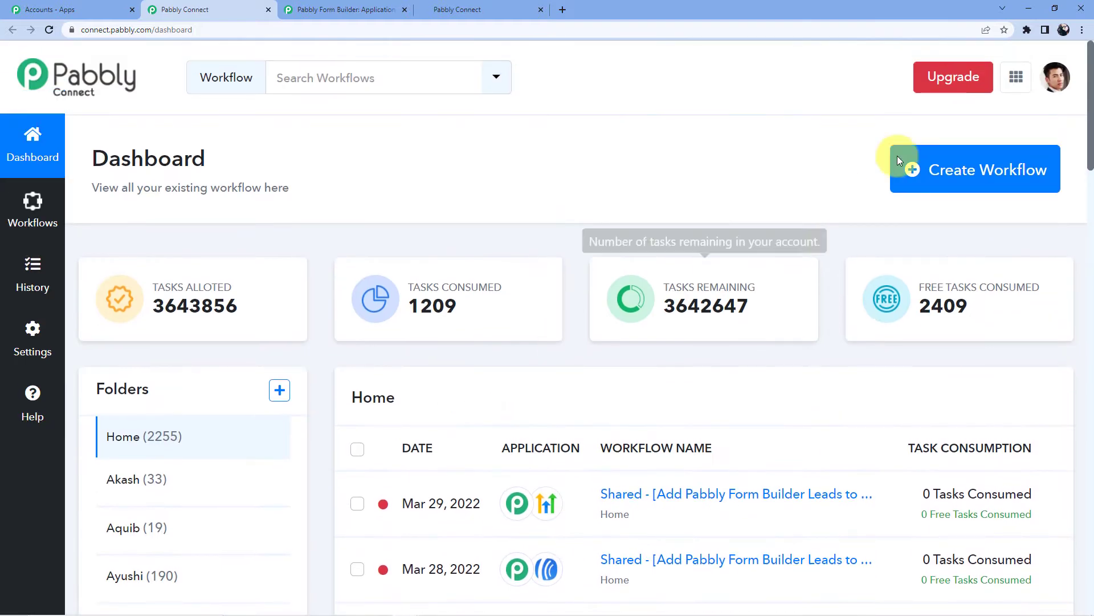
left_click(926, 182)
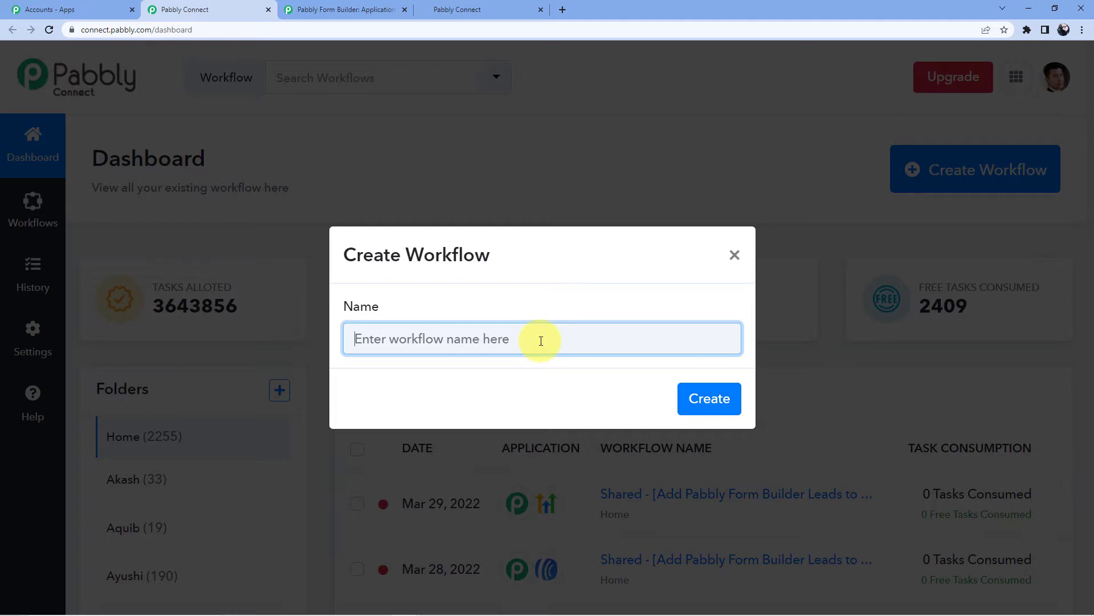
left_click(540, 341)
type("Pab")
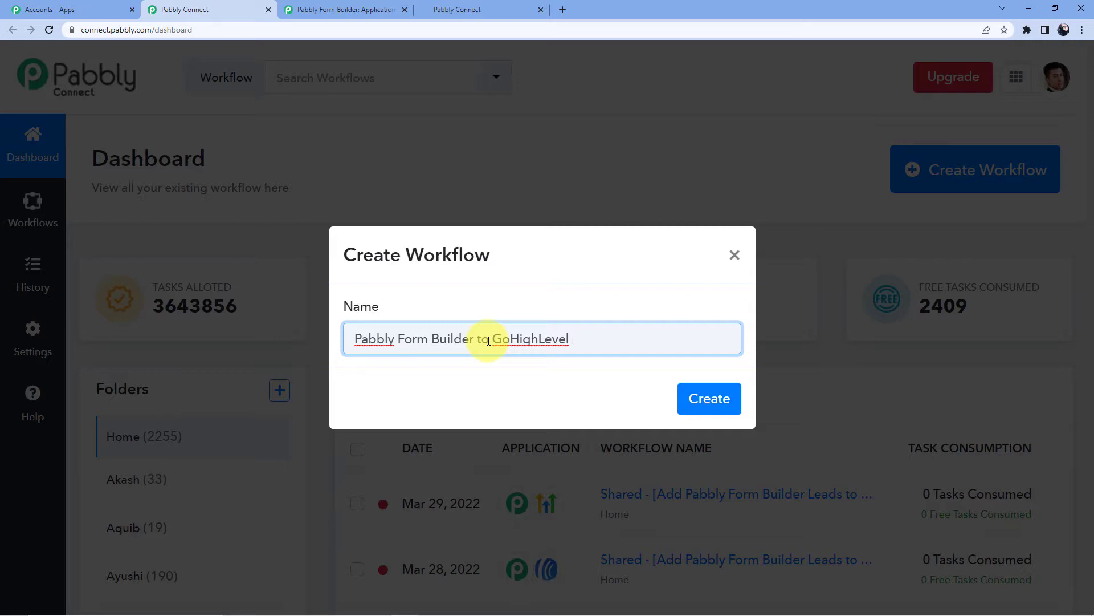
left_click(709, 399)
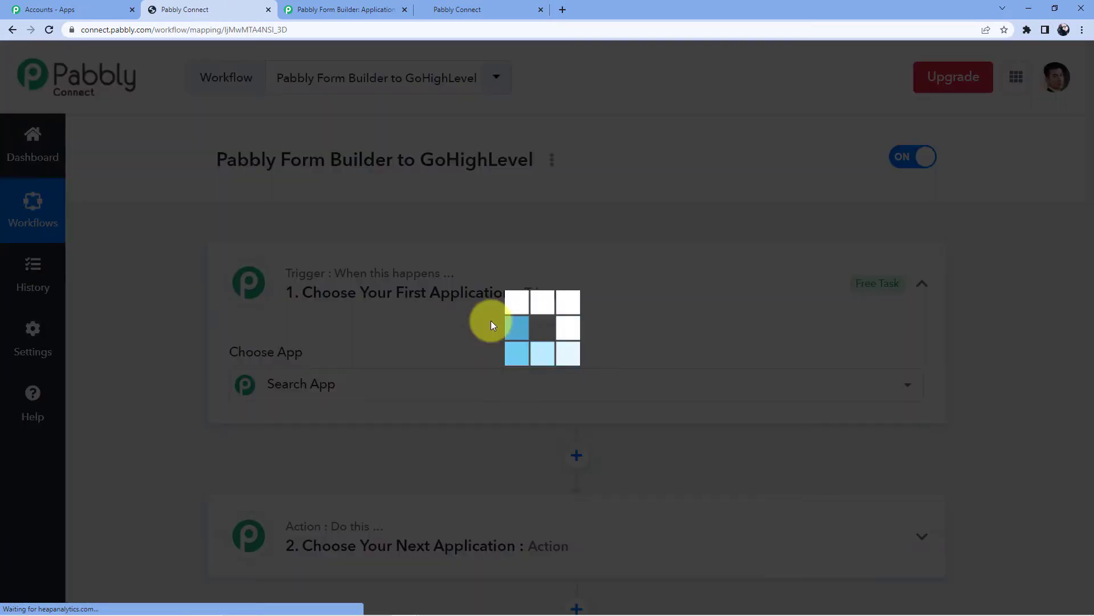
Search 'Pabbly Fo' and choose Pabbly Form Builder as the trigger app
scroll(437, 300, "down", 4)
scroll(379, 276, "up", 1)
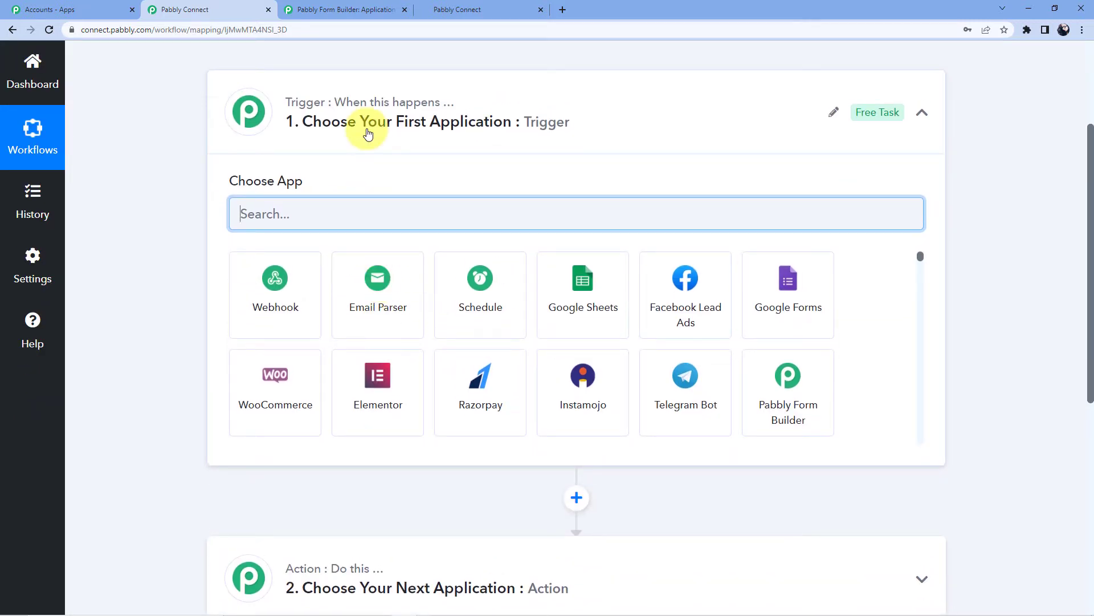
scroll(288, 286, "down", 5)
scroll(305, 292, "up", 4)
scroll(299, 240, "up", 1)
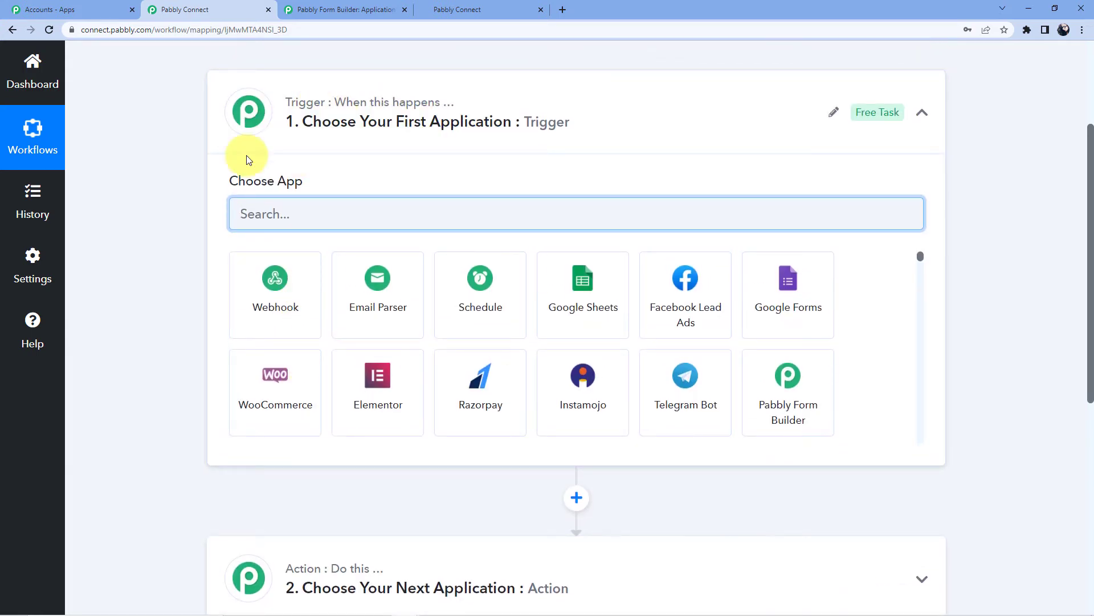
scroll(251, 171, "down", 5)
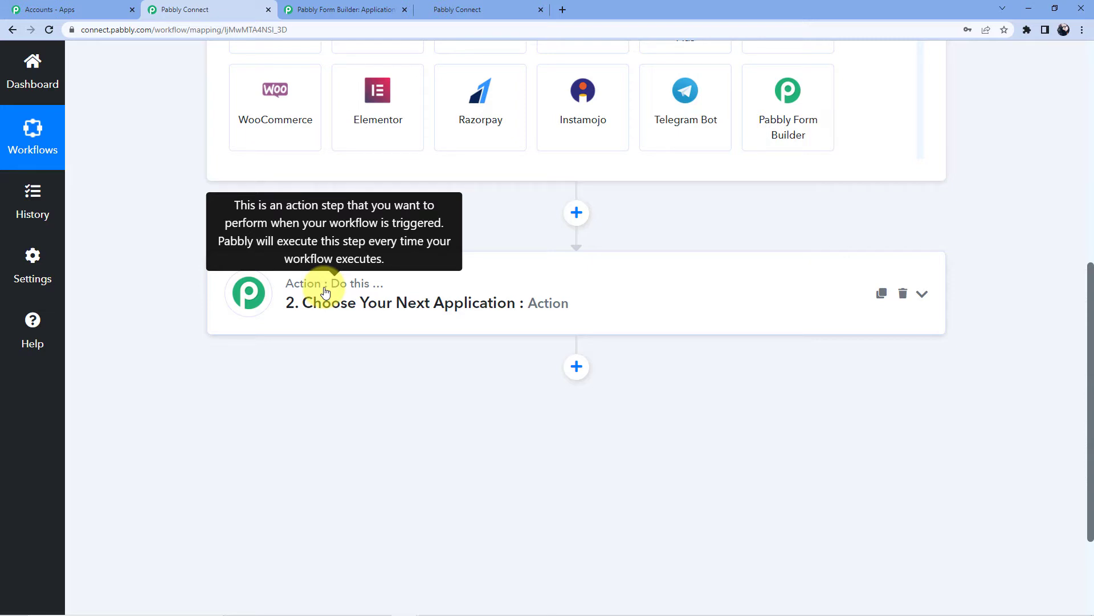
scroll(325, 292, "up", 5)
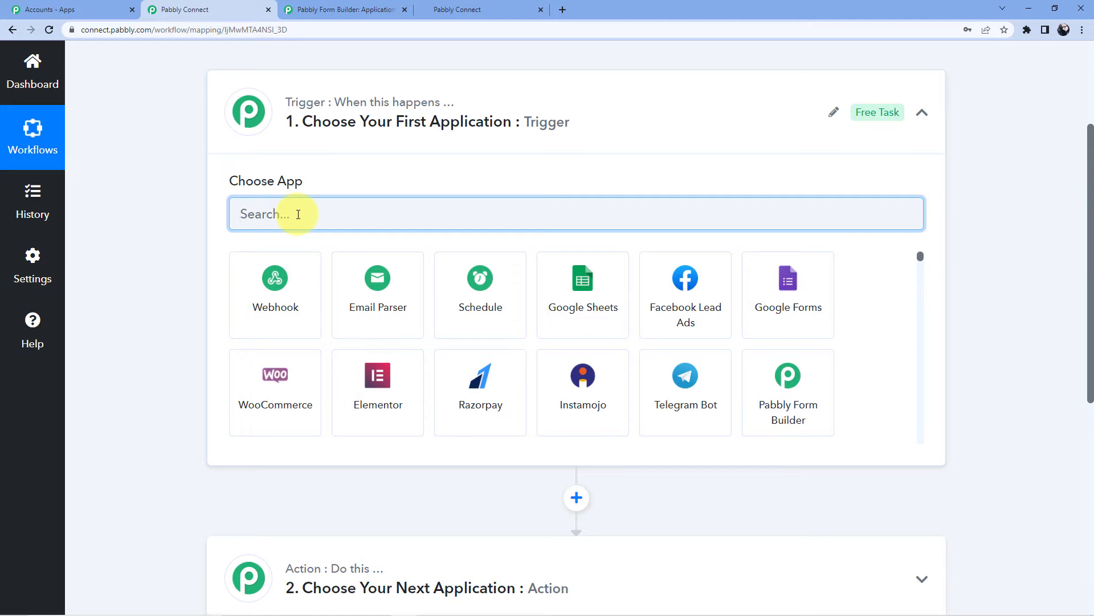
type("Pabbly Form")
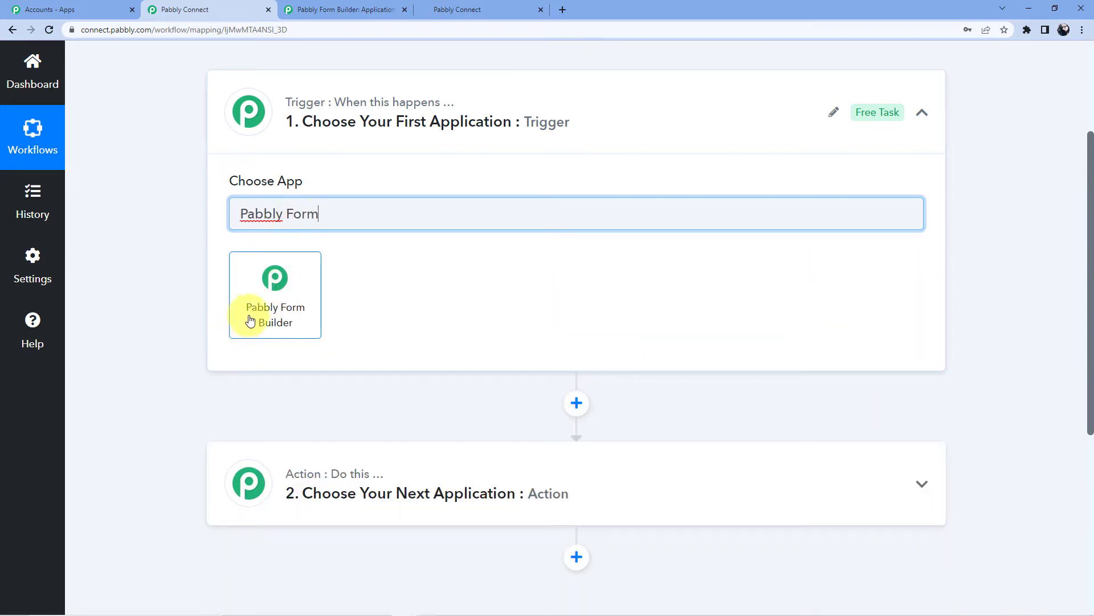
left_click(271, 292)
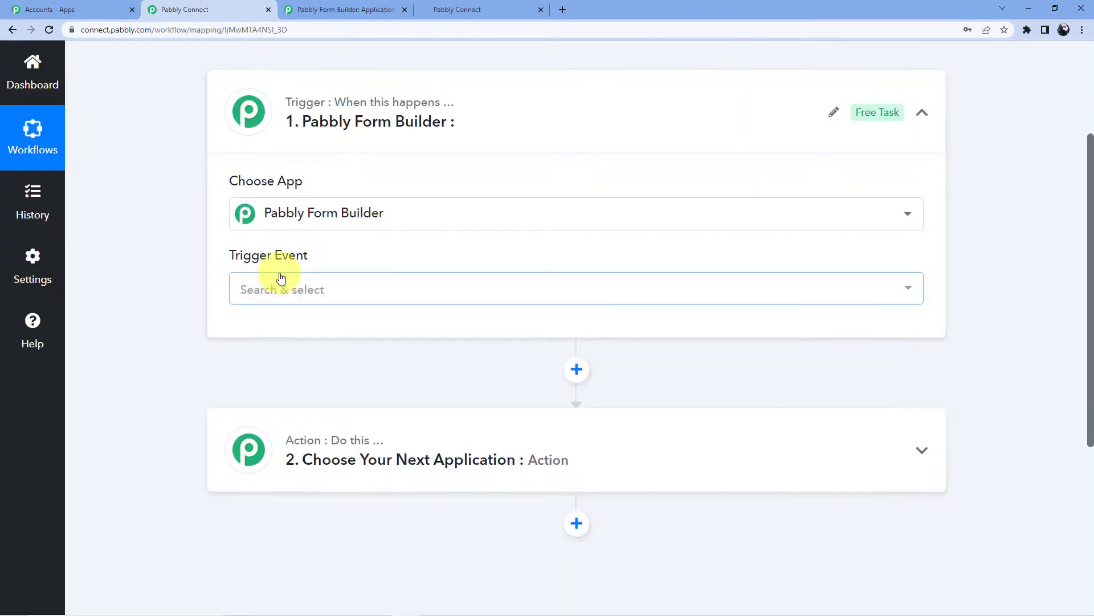
Set the trigger event to New Form Submission and review the webhook setup instructions
left_click(281, 279)
left_click(296, 360)
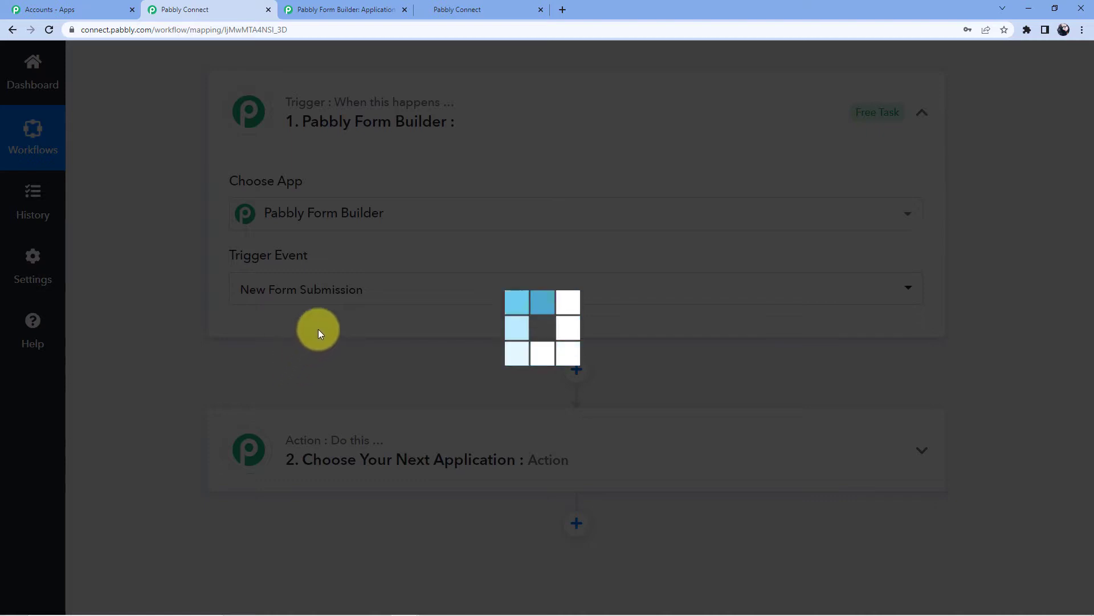
scroll(319, 334, "down", 3)
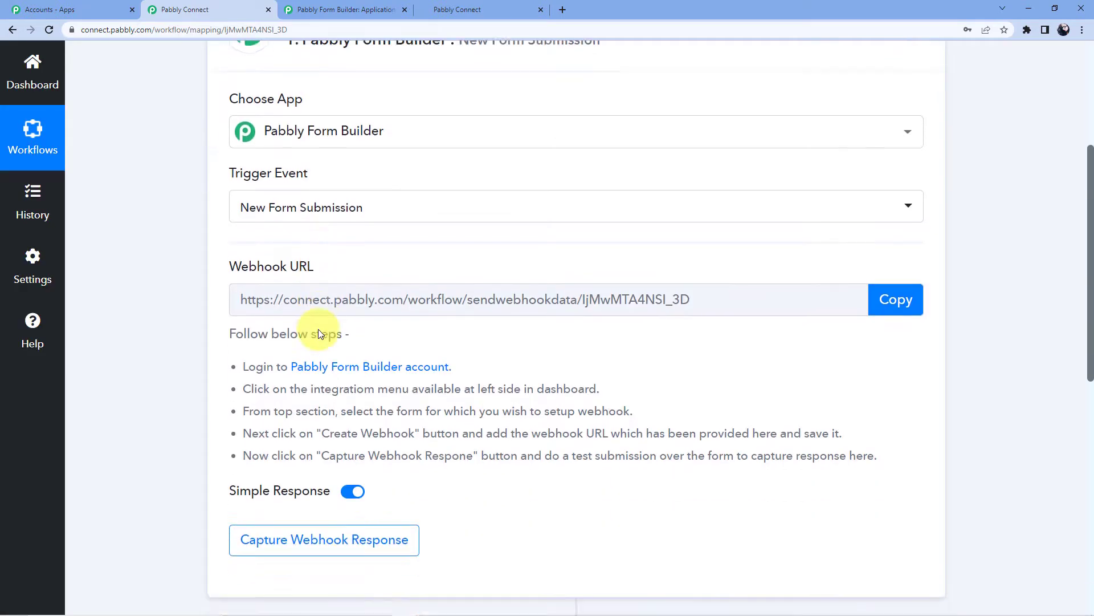
scroll(385, 238, "up", 2)
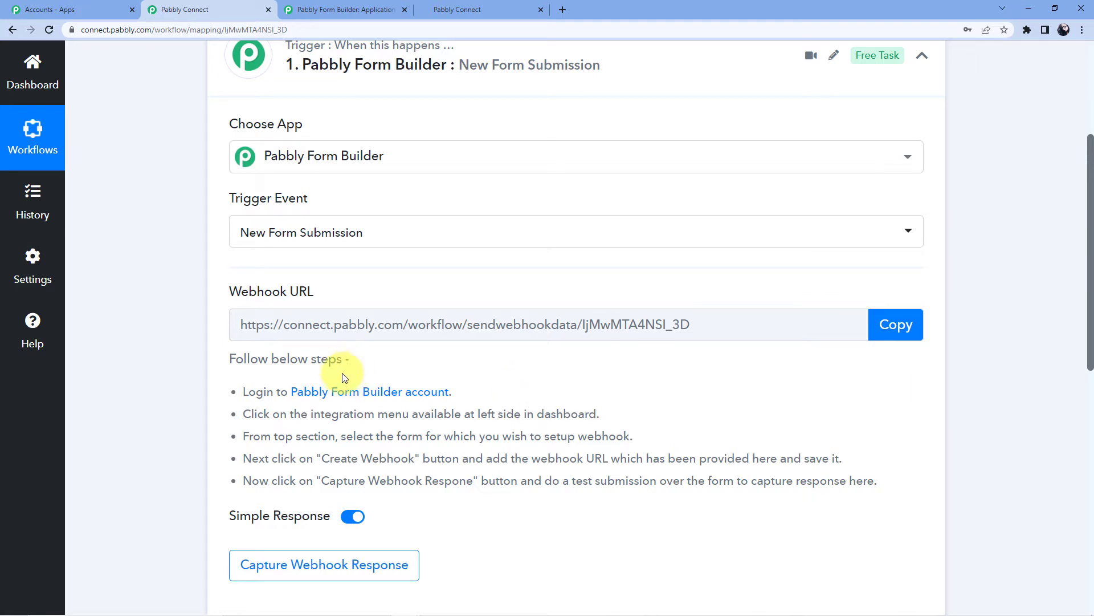
left_click_drag(244, 392, 894, 481)
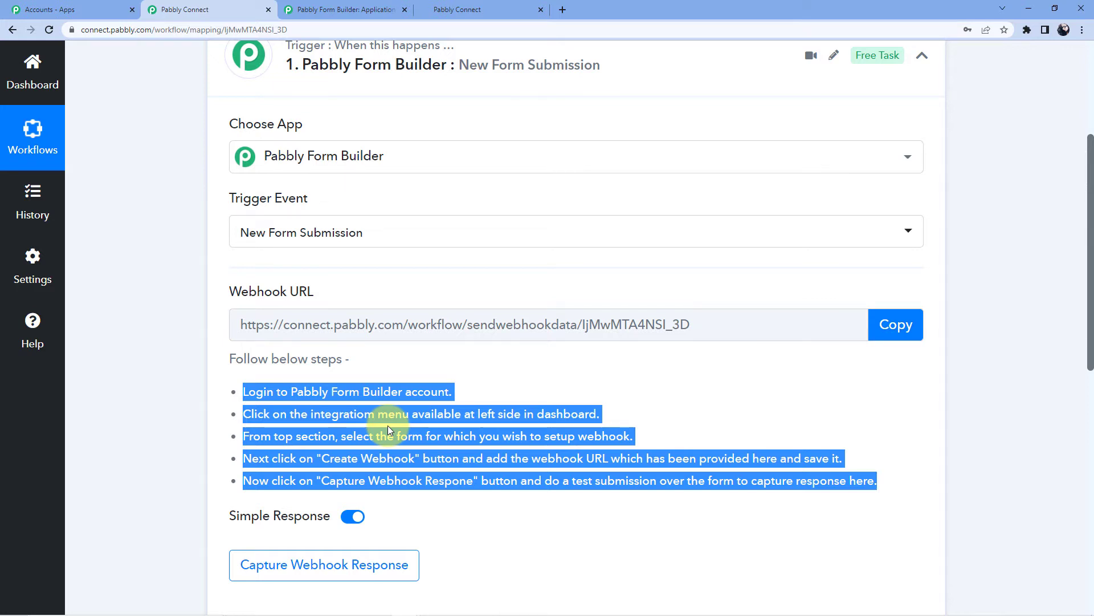
In Pabbly Form Builder, open the Application Form's webhook integration settings
left_click(345, 10)
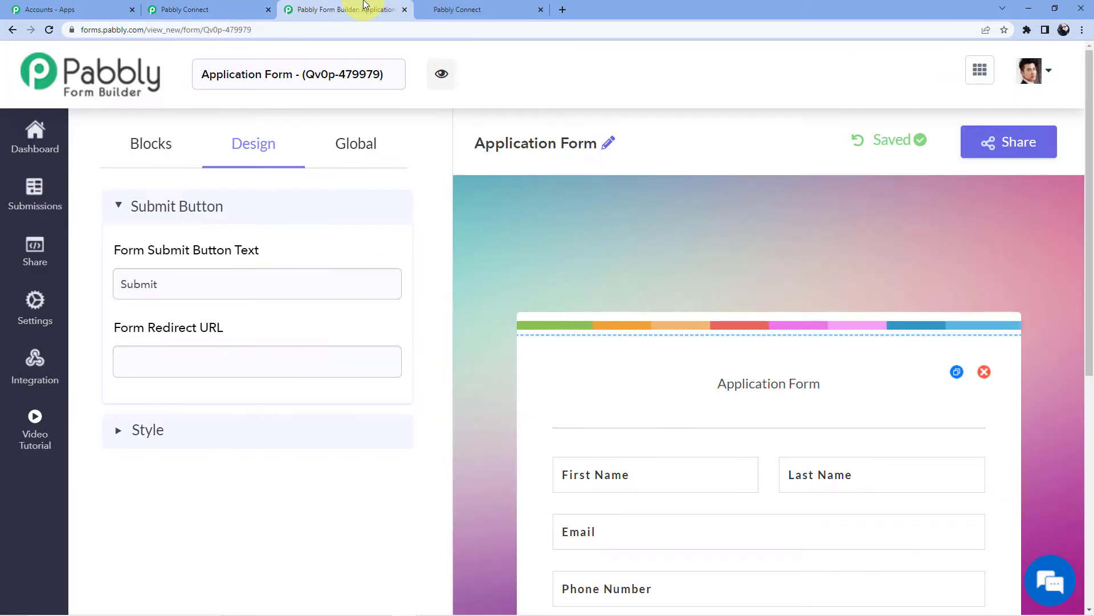
left_click(48, 138)
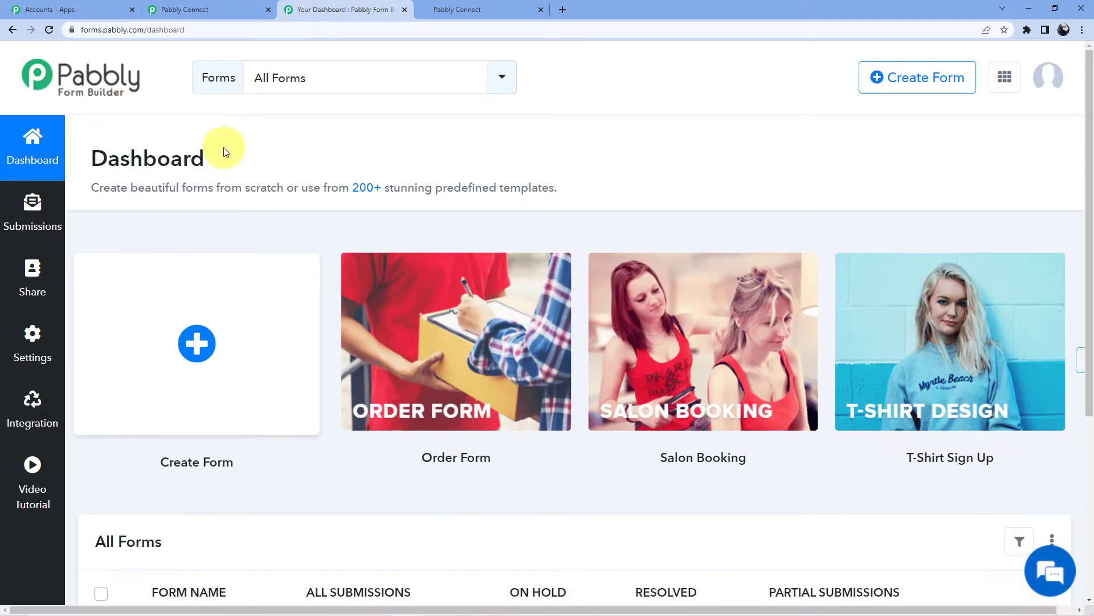
left_click(32, 348)
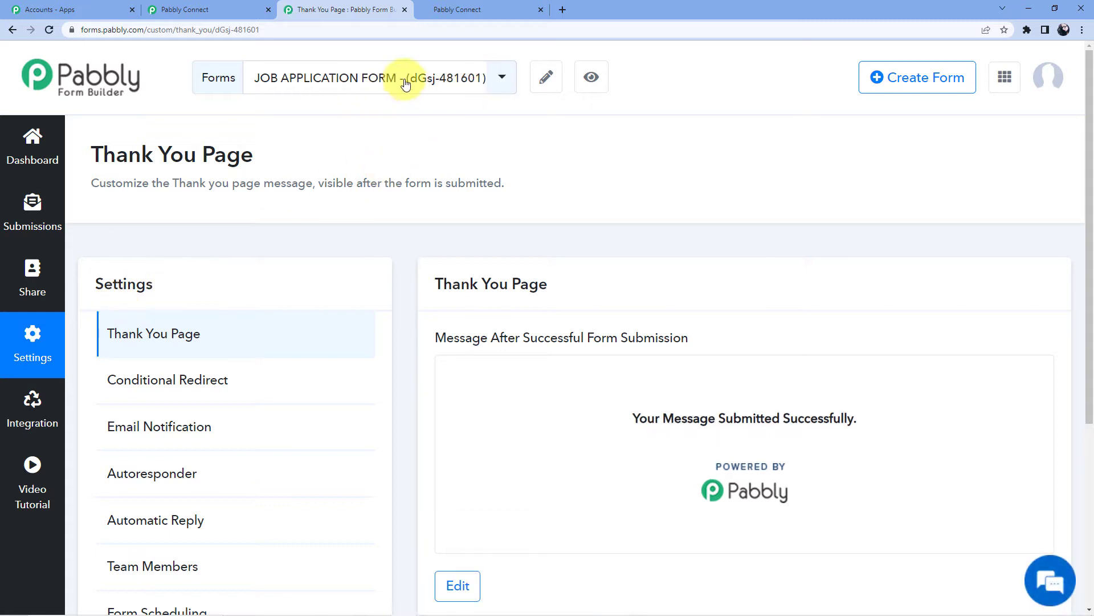
left_click(489, 78)
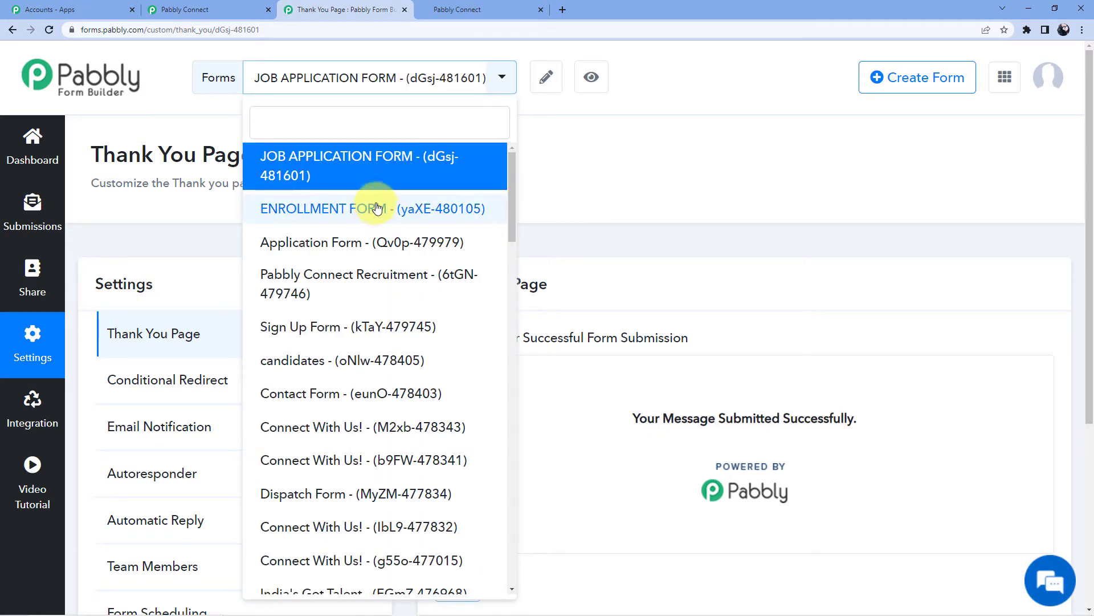
left_click(360, 242)
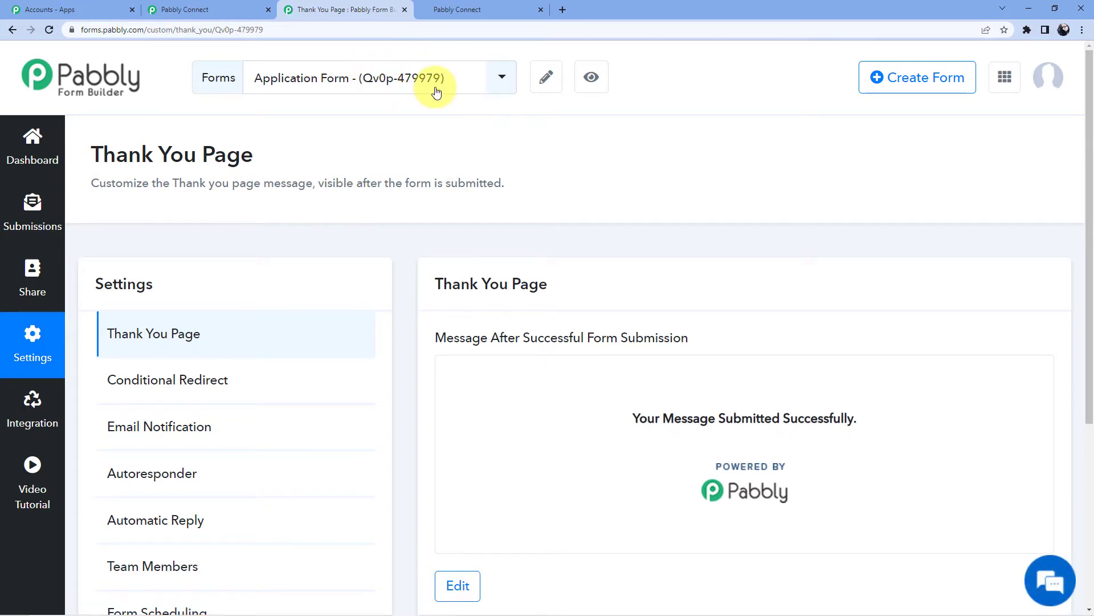
scroll(525, 161, "down", 3)
scroll(513, 171, "up", 3)
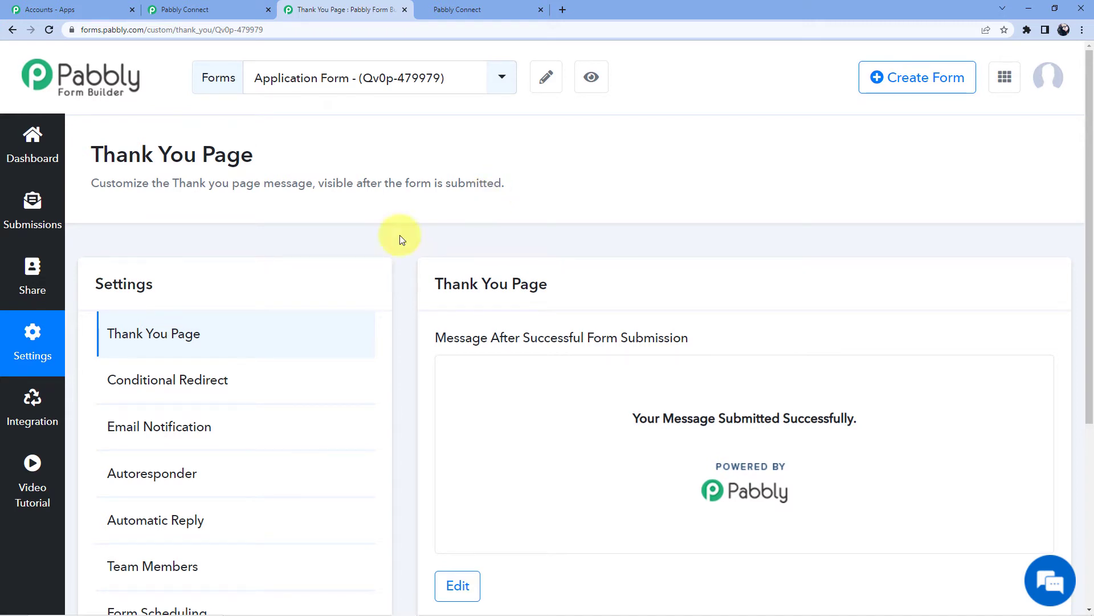
left_click(33, 406)
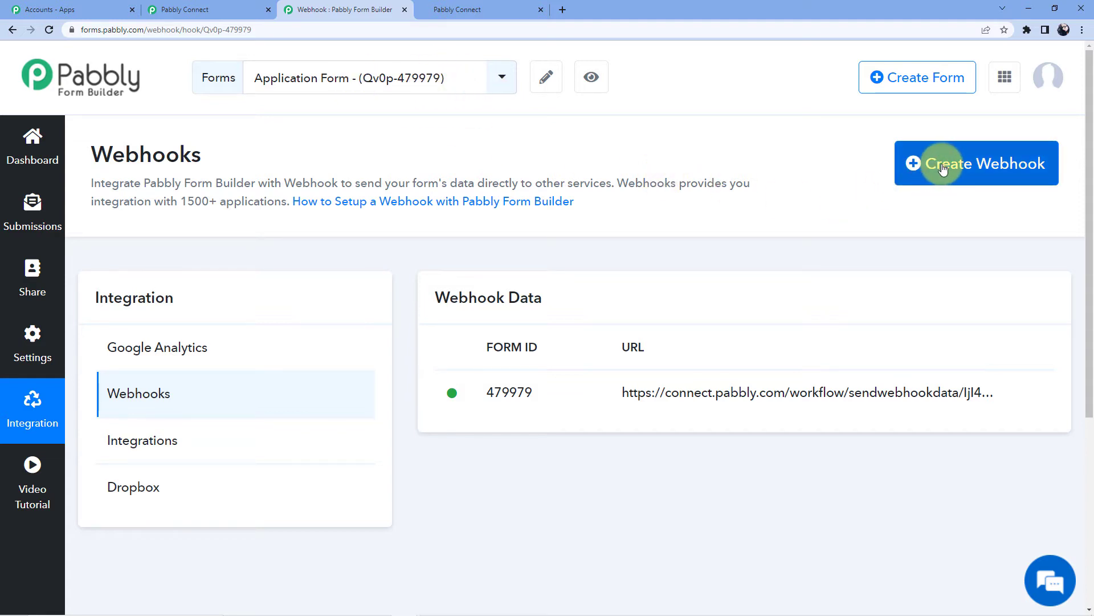
Delete the Application Form's existing webhook
left_click(1043, 396)
left_click(973, 450)
left_click(709, 424)
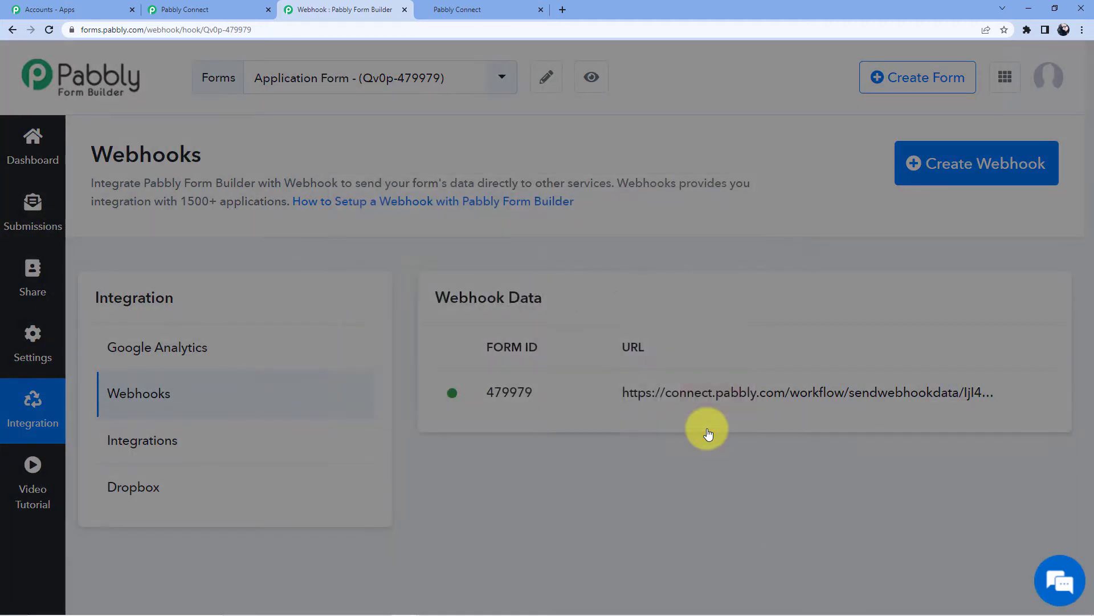
Create a new webhook with the copied Pabbly Connect workflow URL and save it
left_click(935, 171)
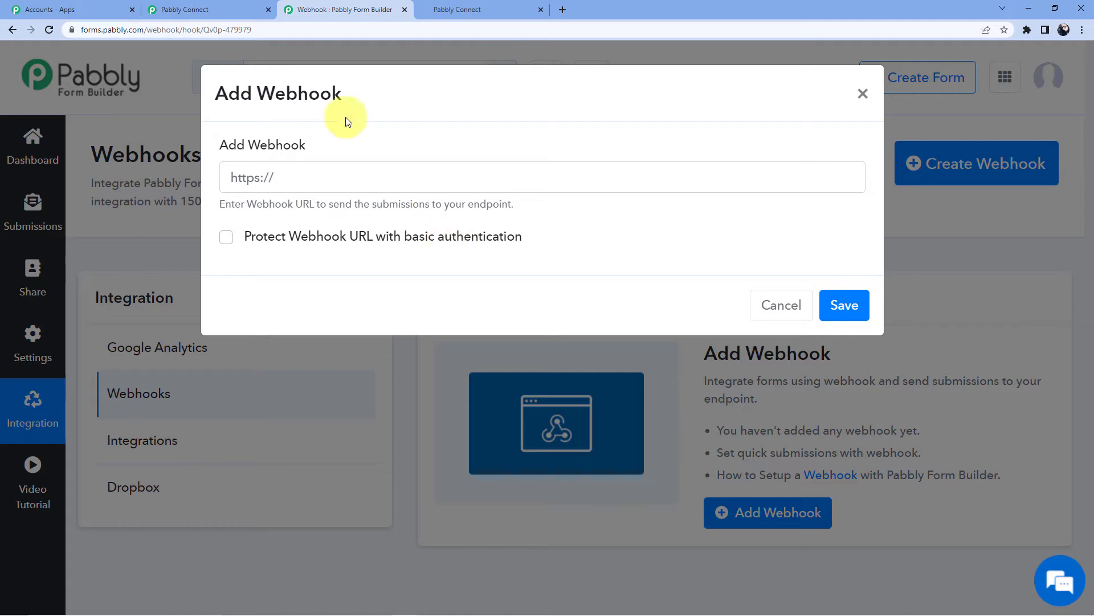
left_click(226, 8)
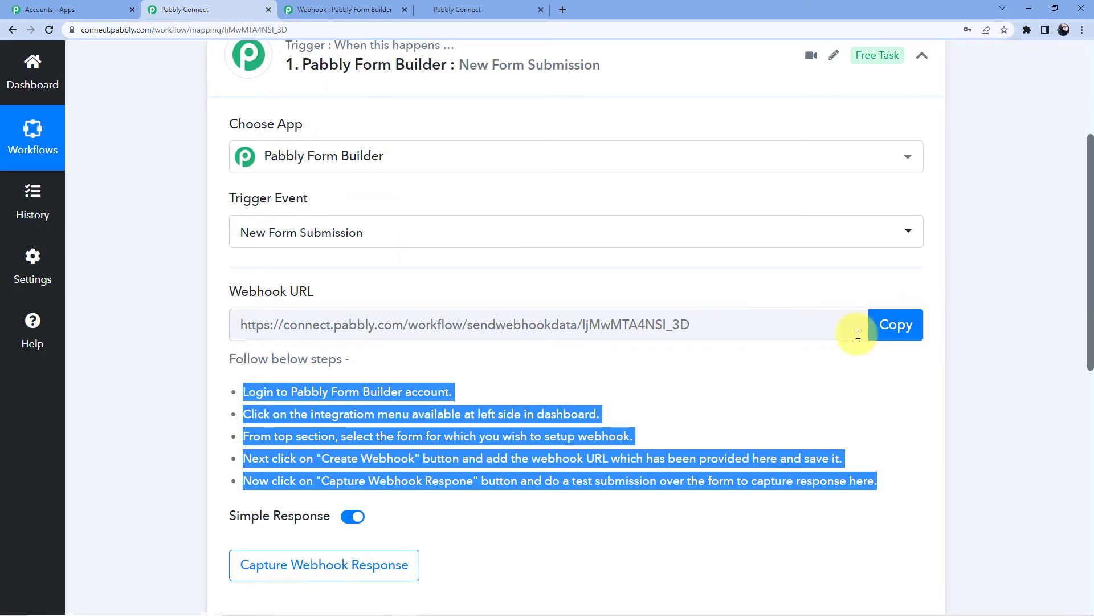
left_click(912, 326)
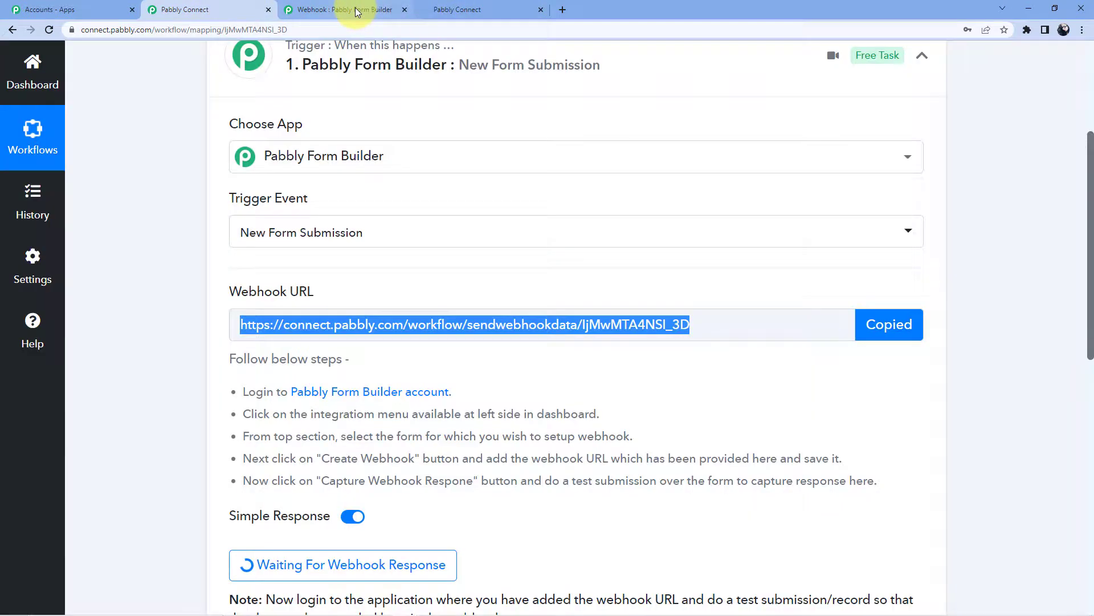
left_click(356, 10)
left_click(432, 179)
key("ctrl+v")
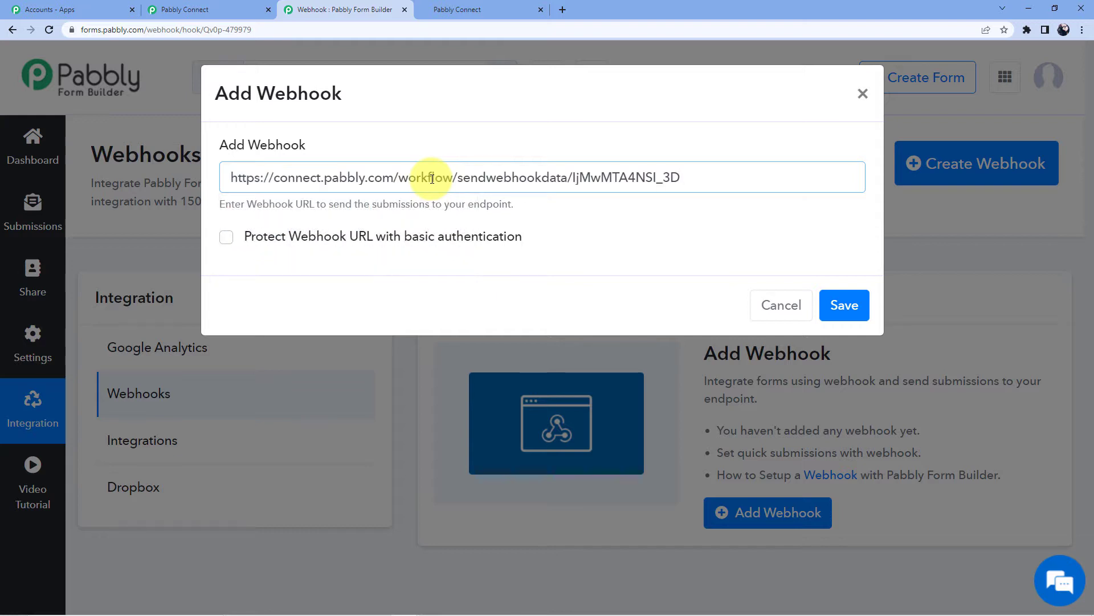
left_click(849, 306)
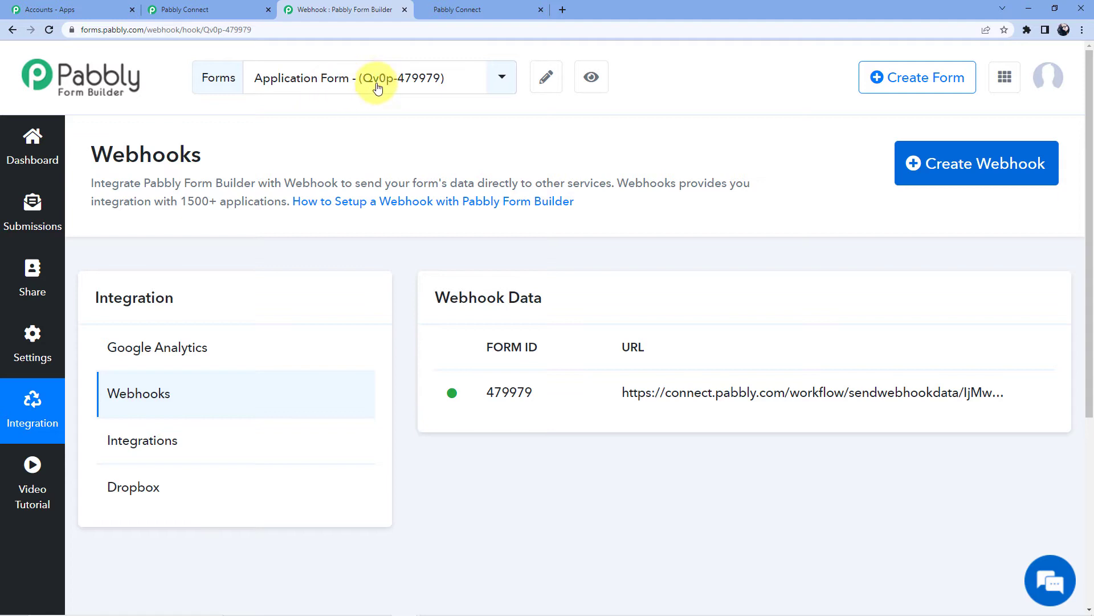
Preview the live Application Form, then re-capture the trigger's webhook response in Pabbly Connect
left_click(584, 80)
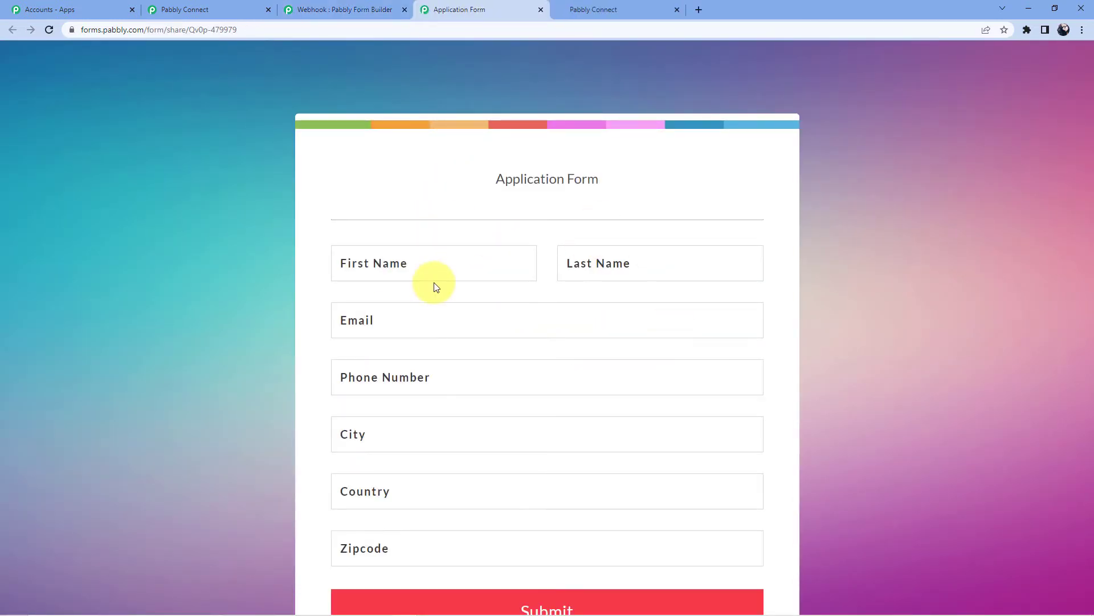
left_click(191, 9)
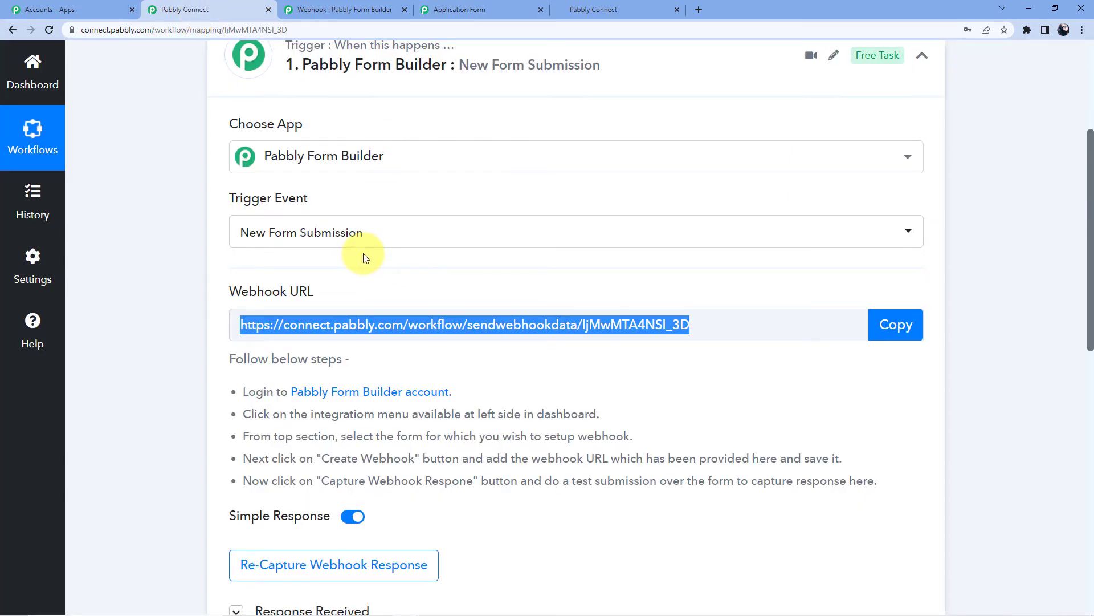
scroll(366, 257, "down", 2)
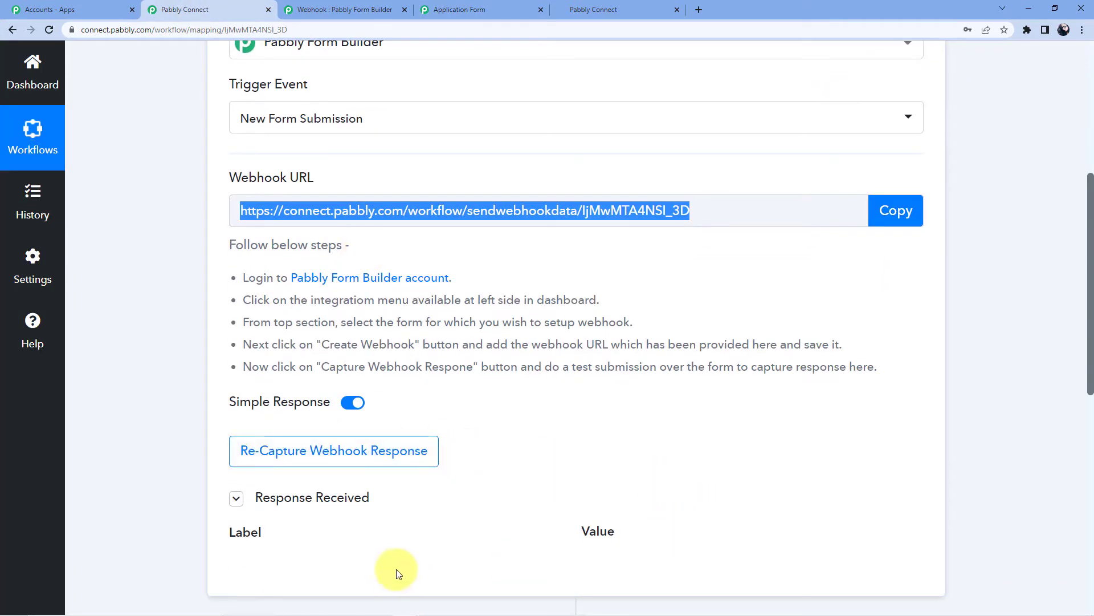
left_click(351, 452)
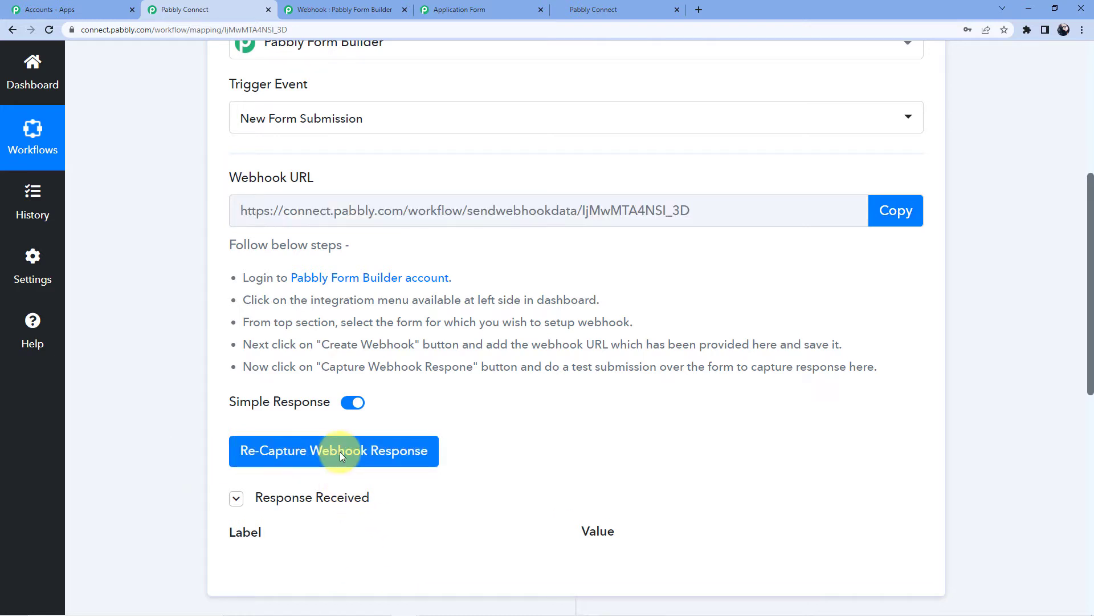
left_click(486, 424)
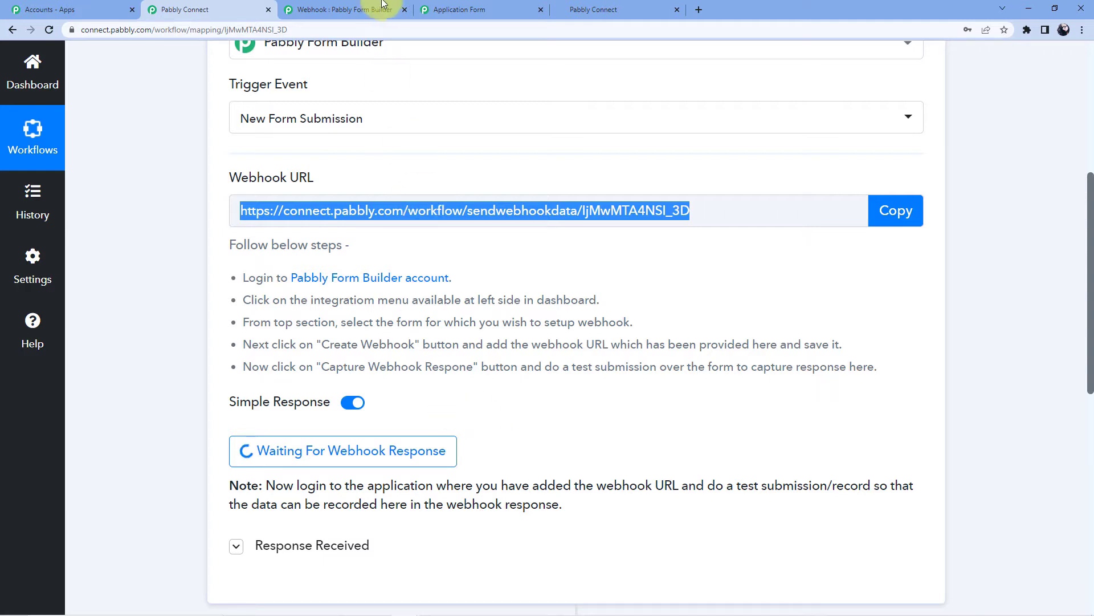
left_click(349, 9)
On the Application Form, enter the test contact's first name, last name, e-mail and phone number
left_click(456, 9)
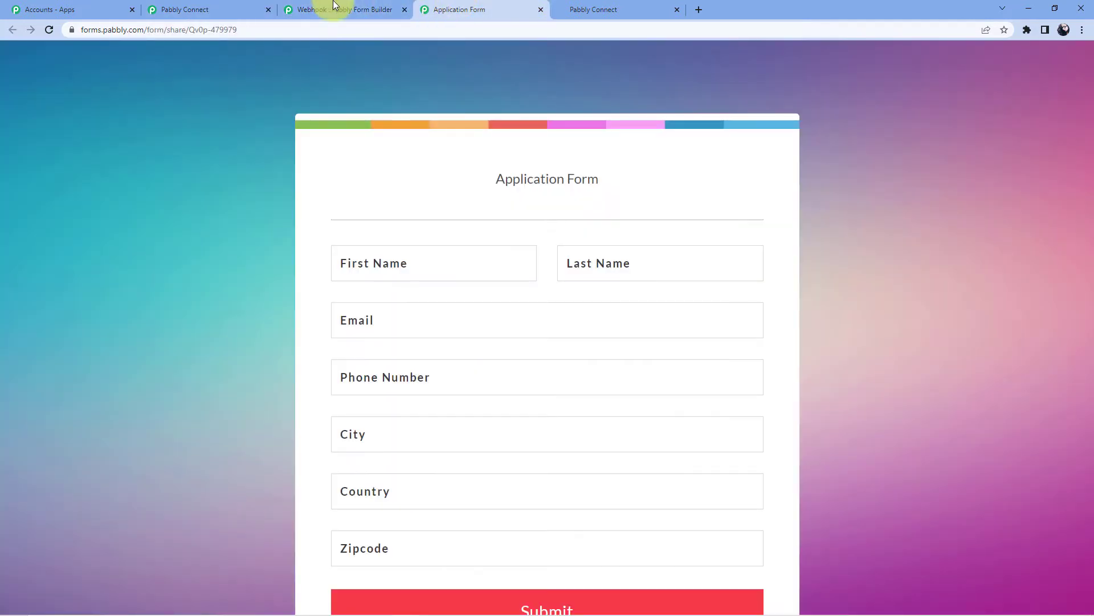
scroll(462, 251, "down", 2)
left_click(423, 162)
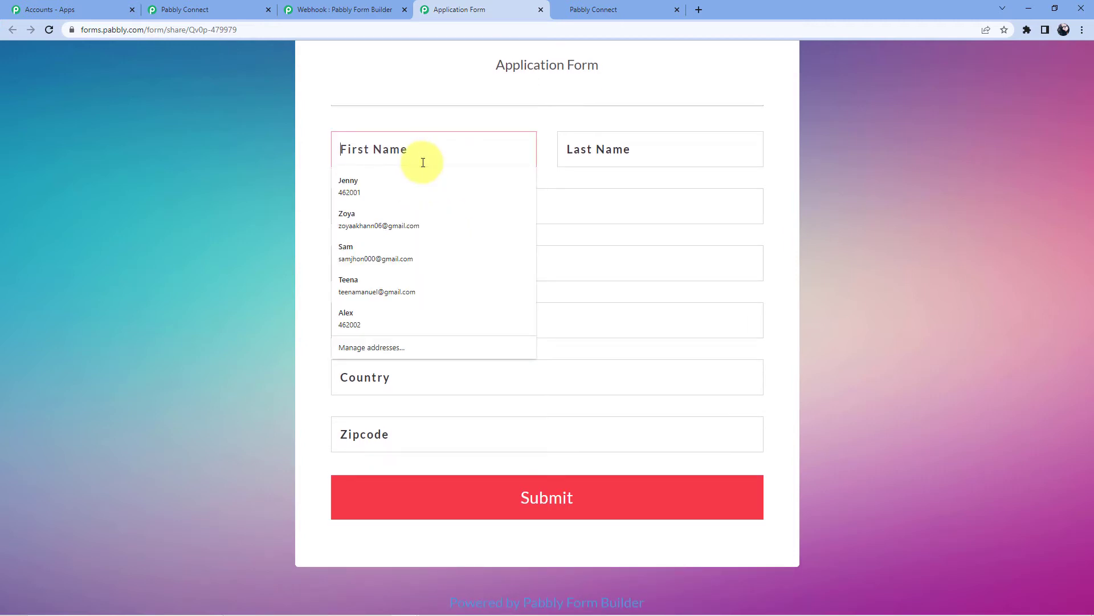
type("Adam")
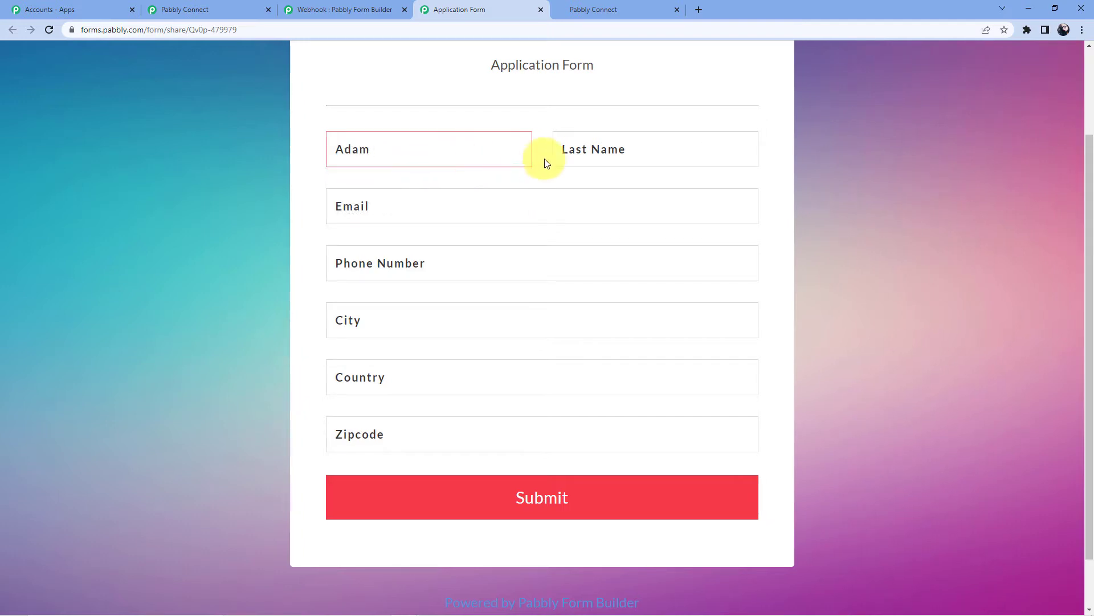
left_click(591, 149)
type("Smith")
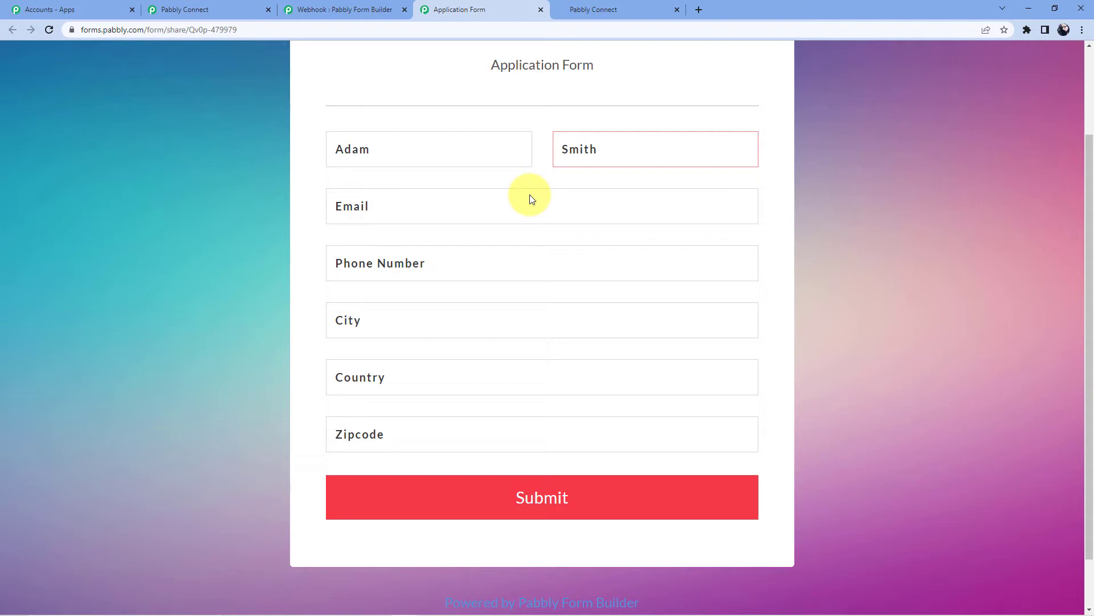
left_click(446, 207)
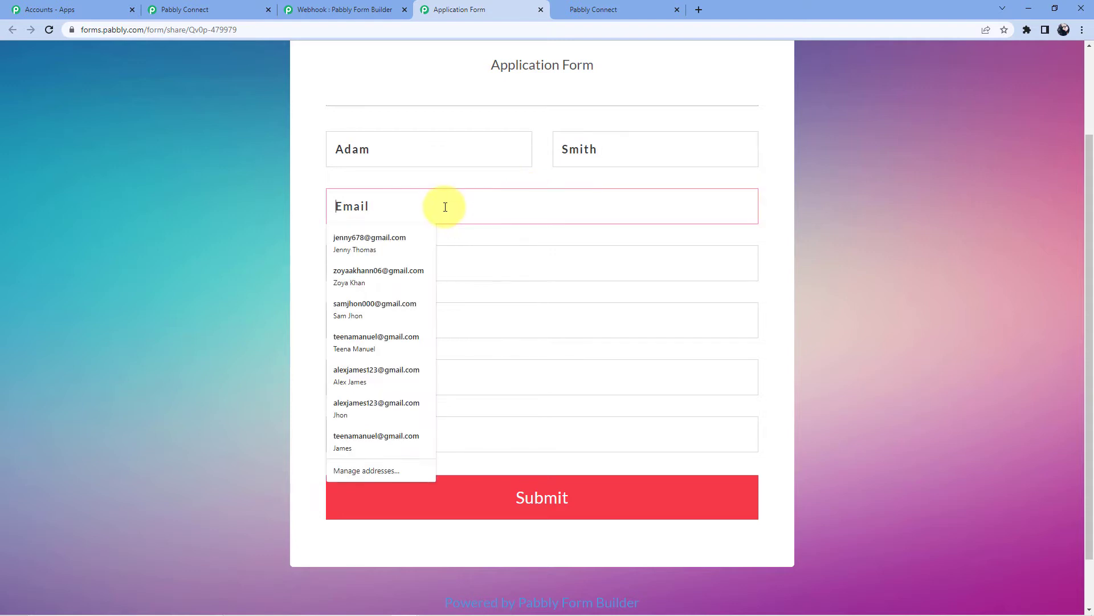
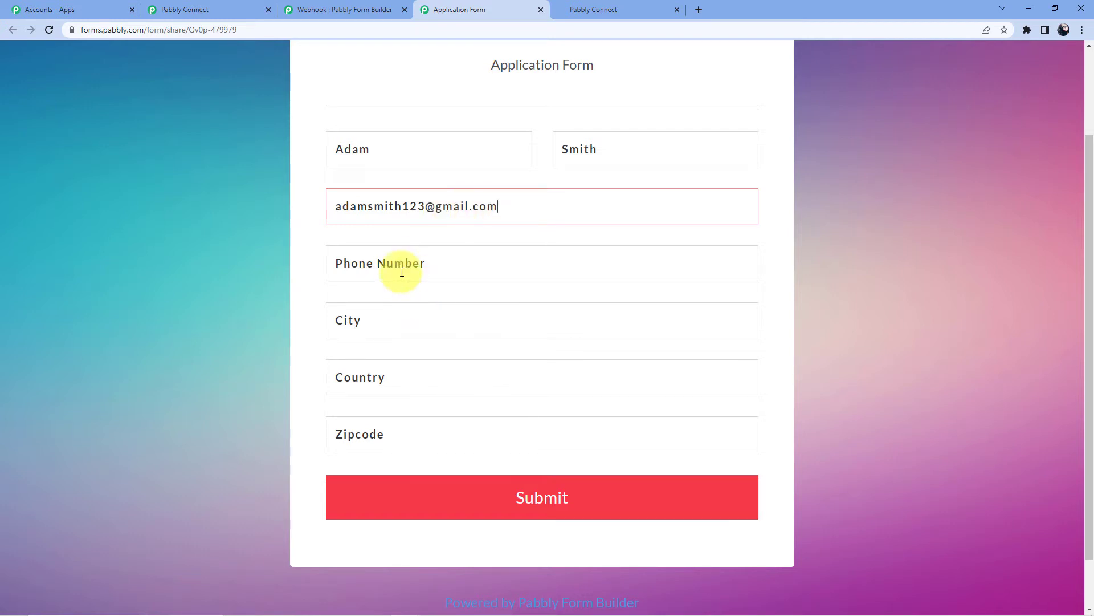
left_click(403, 261)
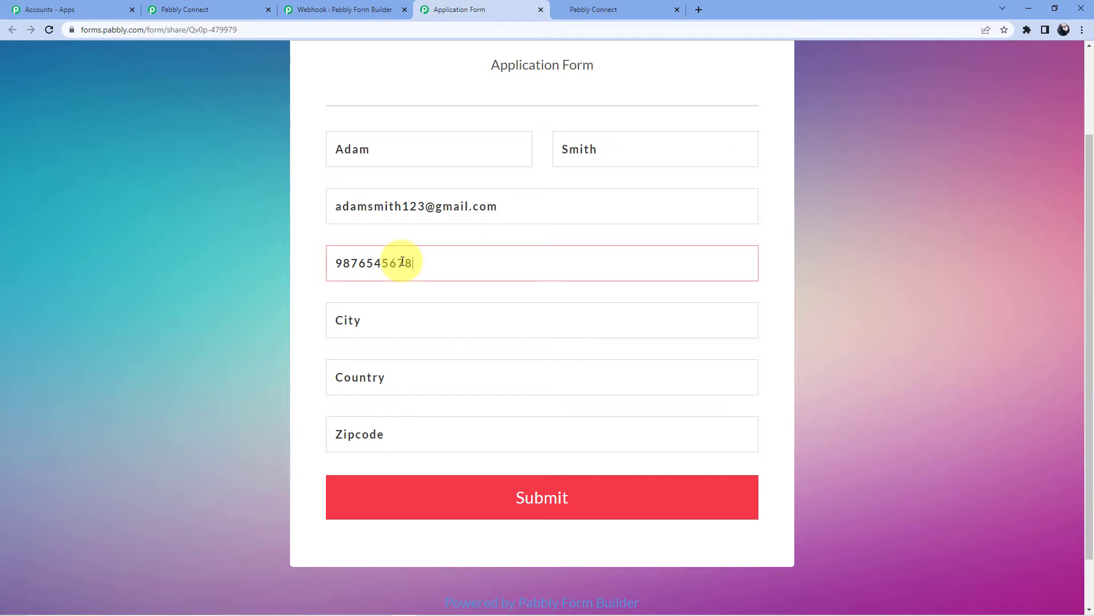
Autofill the city, country and zipcode, then submit the Application Form
left_click(399, 317)
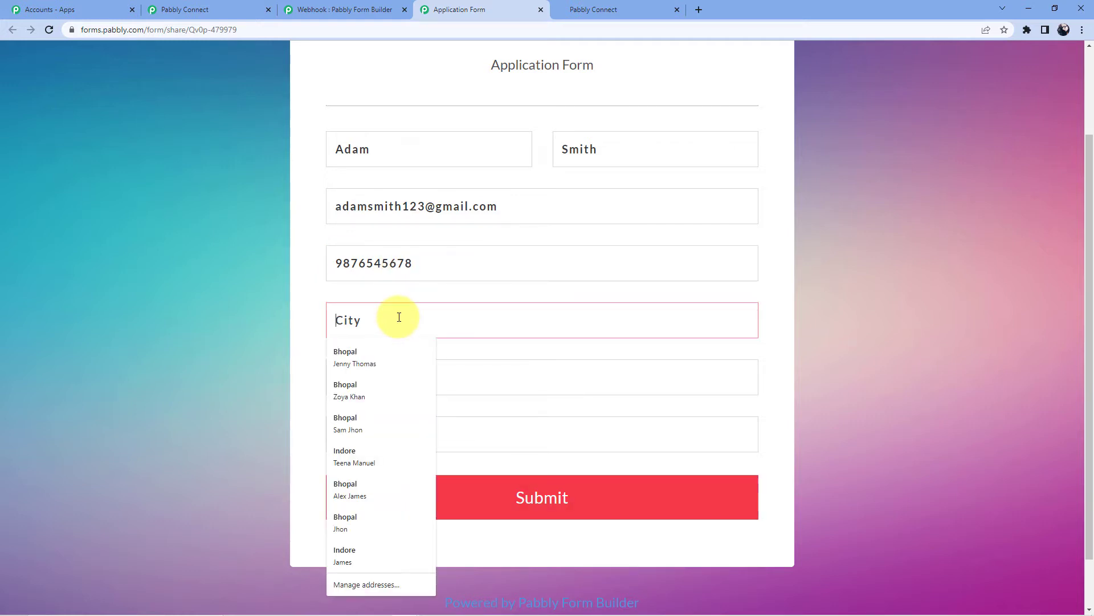
type("Bhopal")
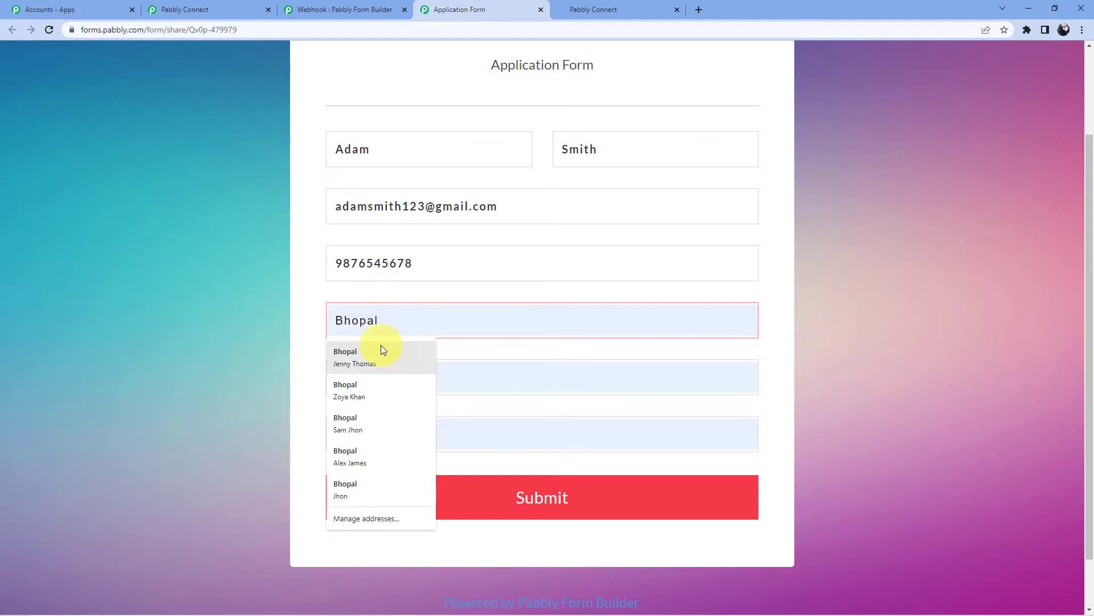
left_click(381, 350)
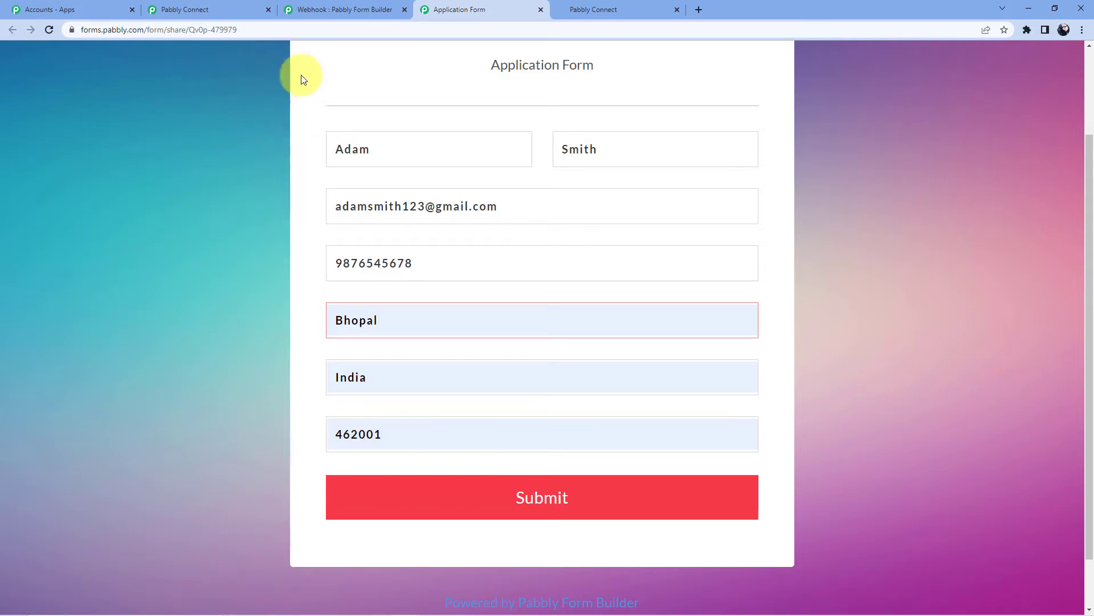
left_click(183, 10)
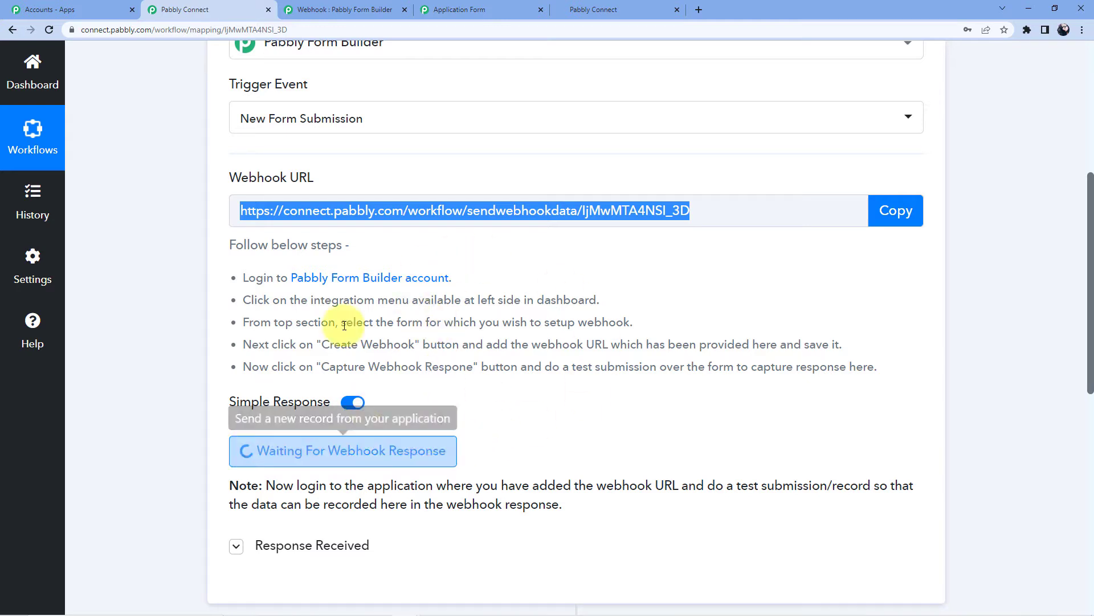
left_click(451, 10)
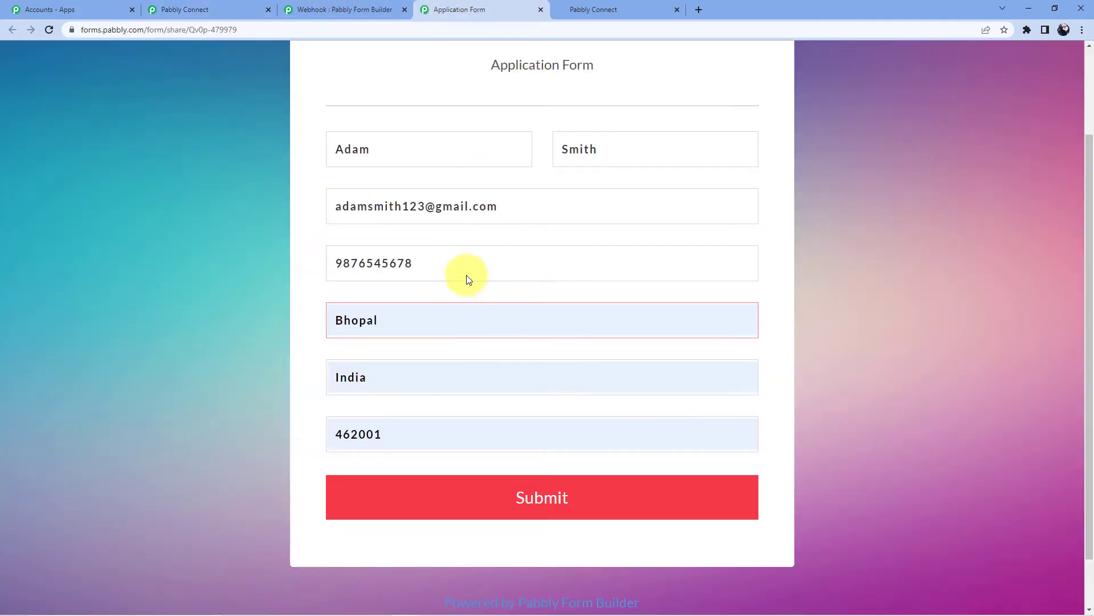
left_click(498, 505)
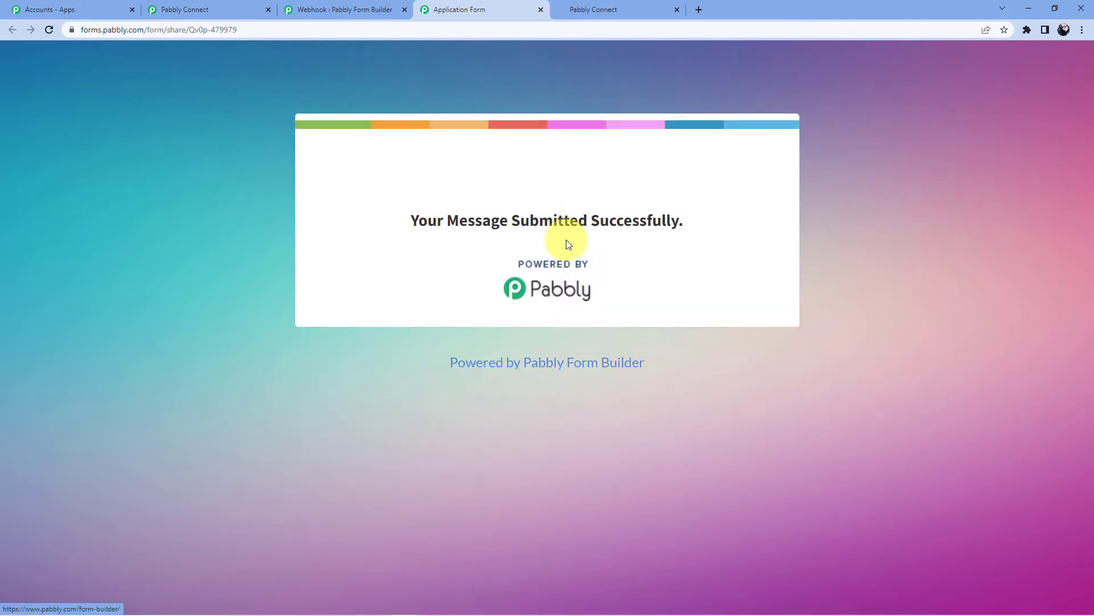
left_click(232, 7)
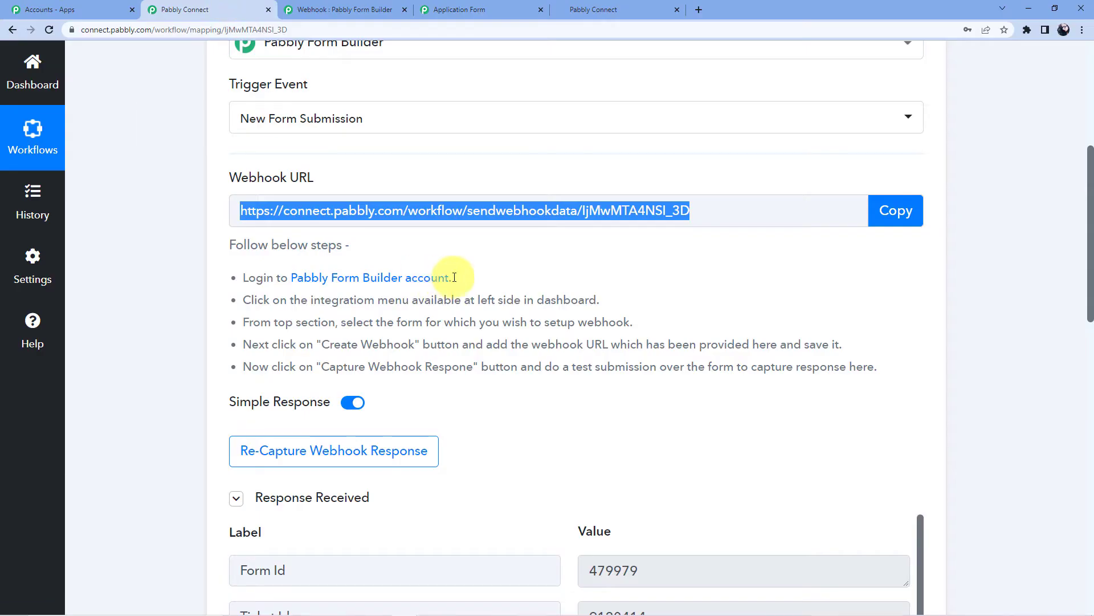
scroll(456, 281, "down", 7)
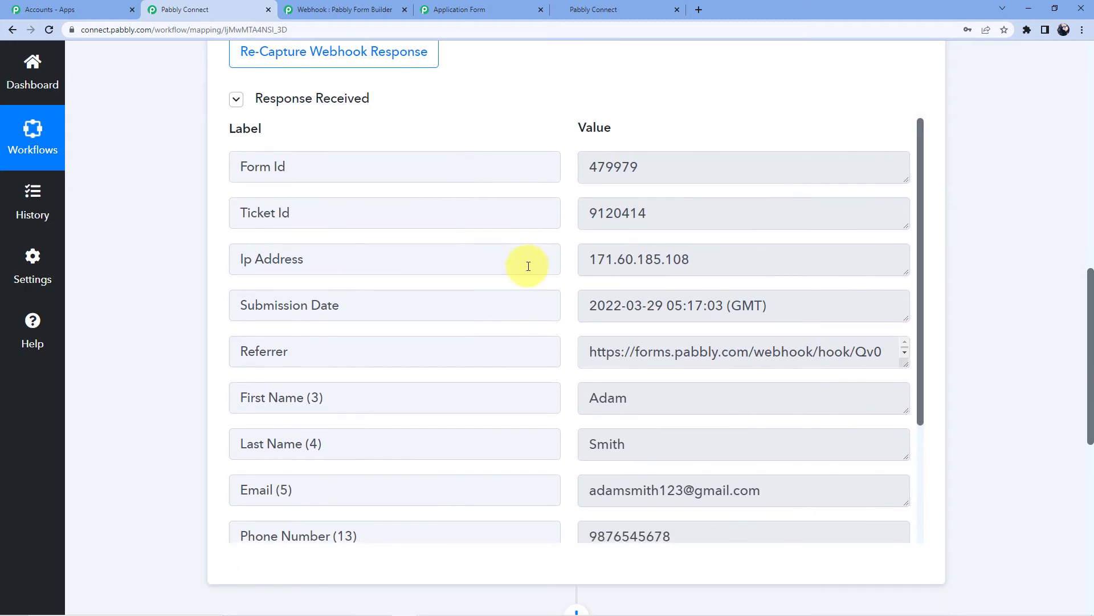
scroll(539, 262, "down", 3)
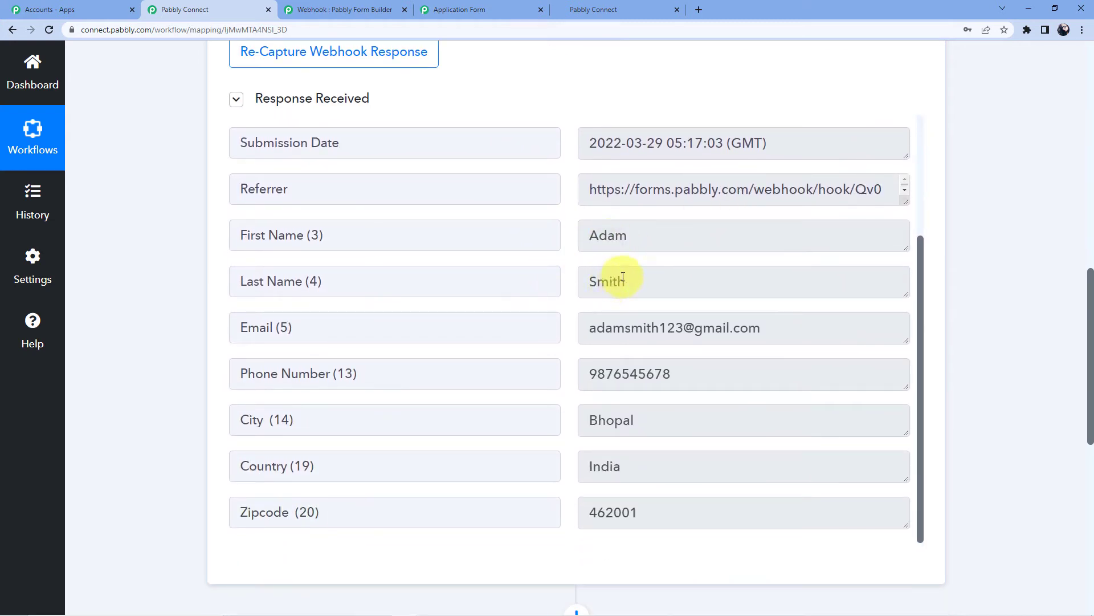
scroll(741, 323, "down", 1)
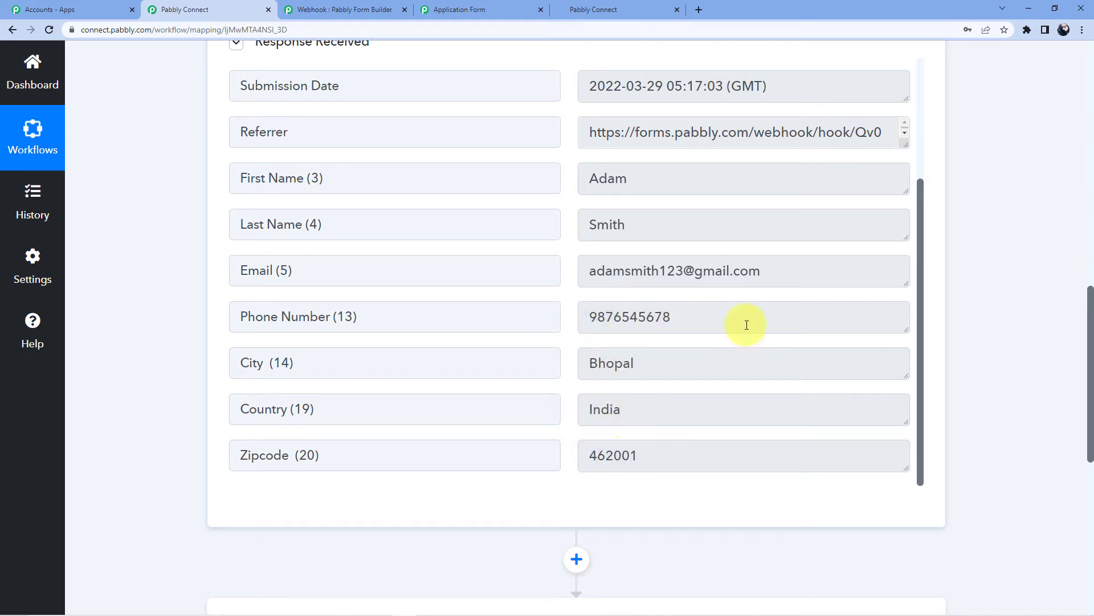
scroll(747, 325, "down", 8)
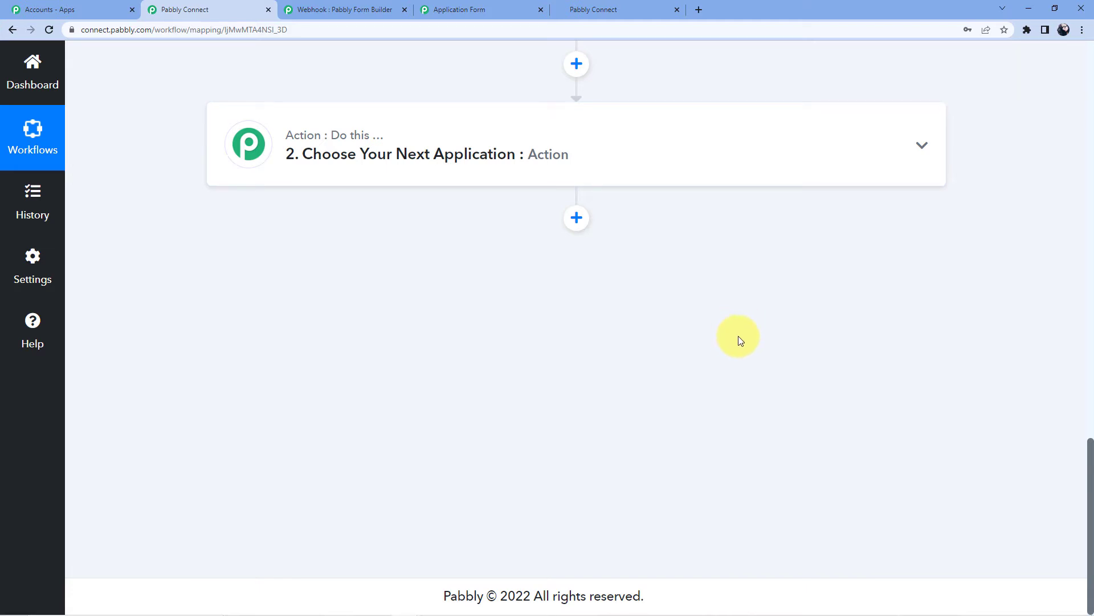
Search 'Highle' and choose HighLevel as the action app
left_click(362, 151)
left_click(341, 239)
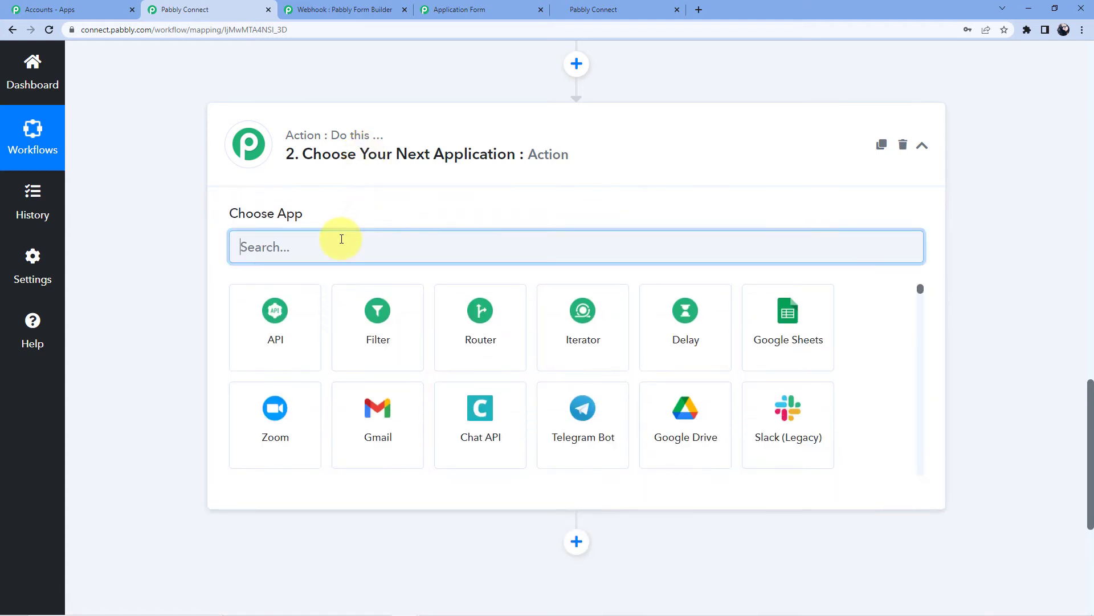
type("Gohi")
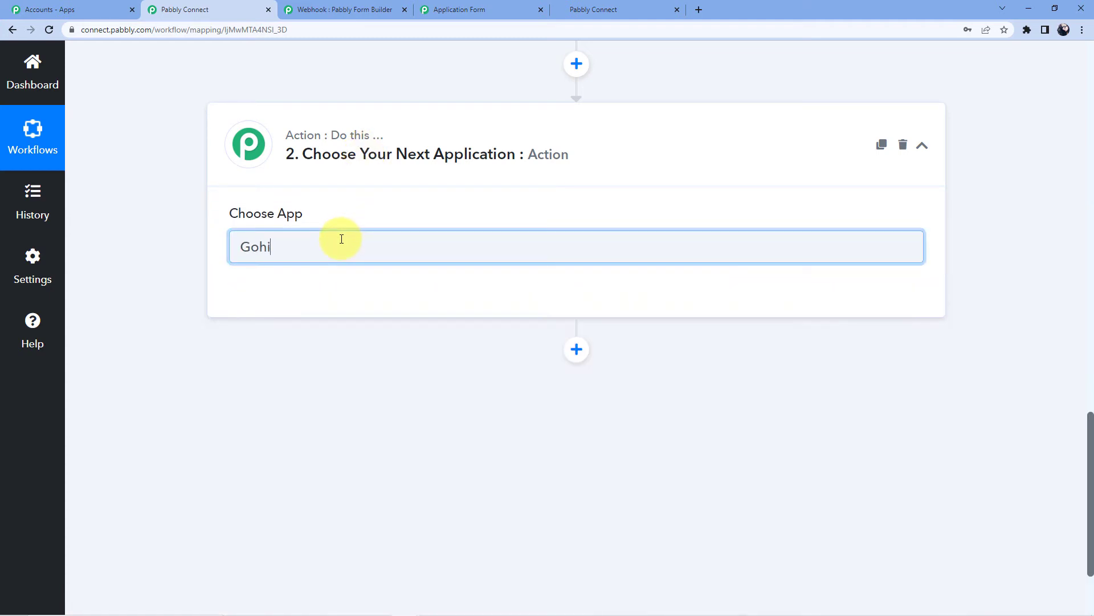
key("BackSpace")
key("BackSpace")
key("BackSpace")
key("BackSpace")
key("BackSpace")
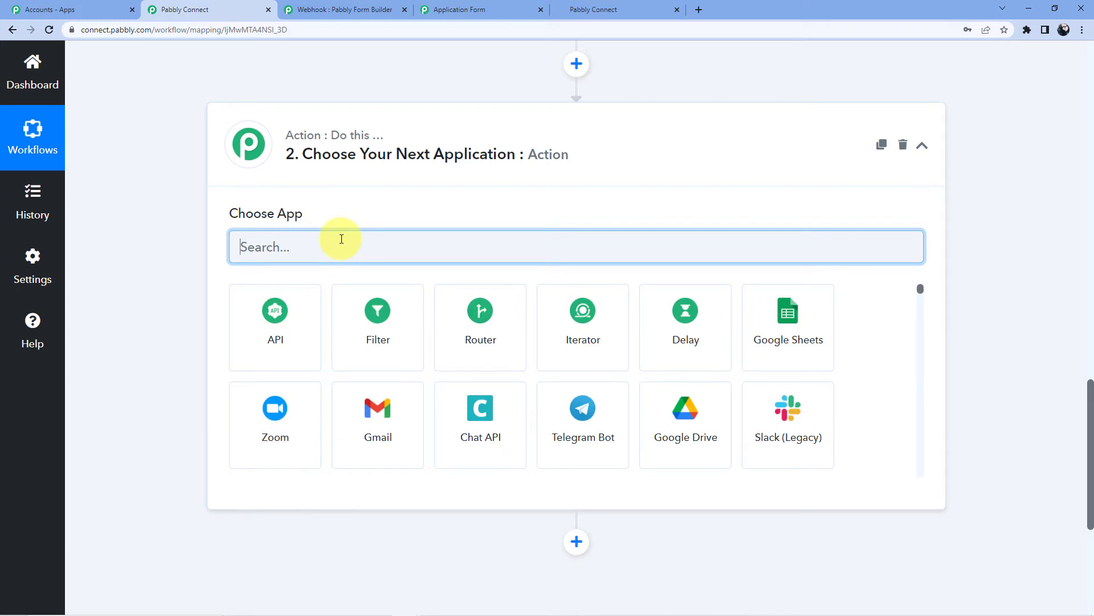
type("Highlev")
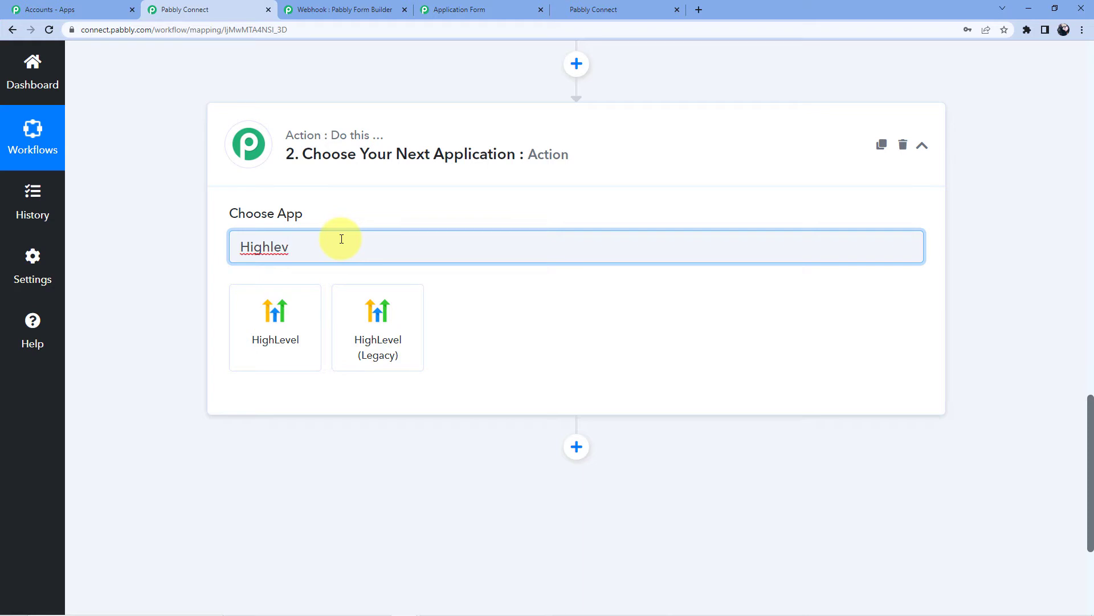
left_click(290, 317)
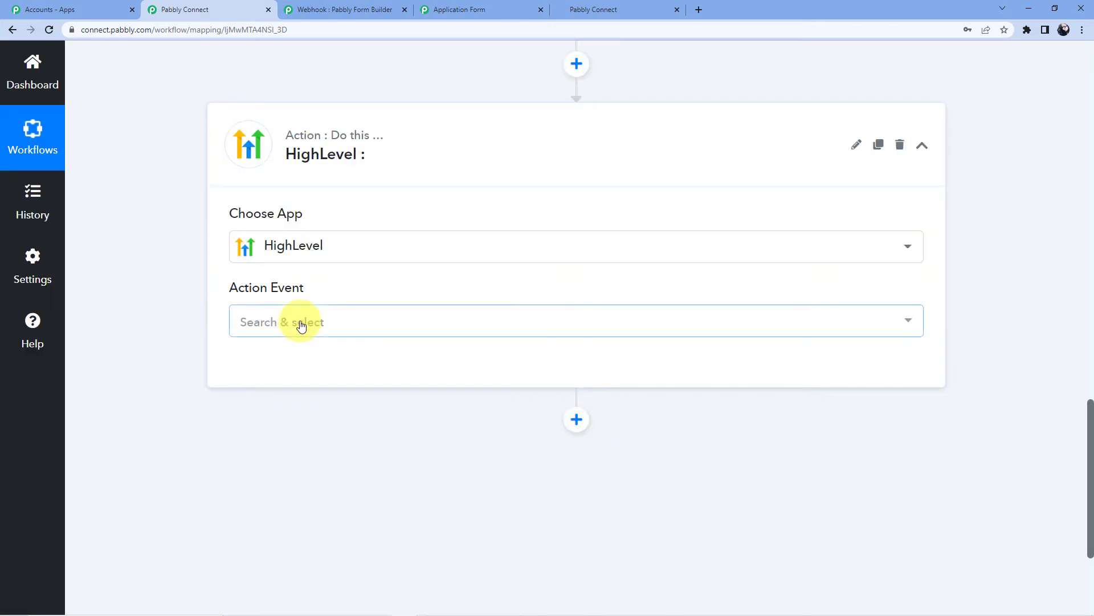
Set the HighLevel action event to Create Contact and start connecting an account
scroll(293, 325, "down", 3)
scroll(296, 302, "up", 3)
left_click(291, 295)
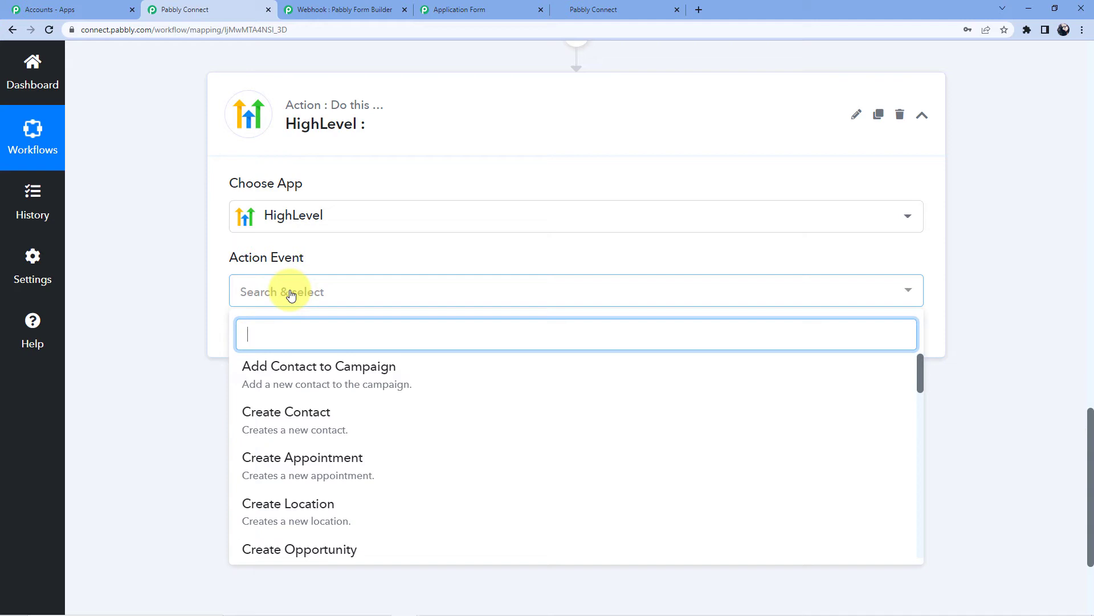
left_click(304, 416)
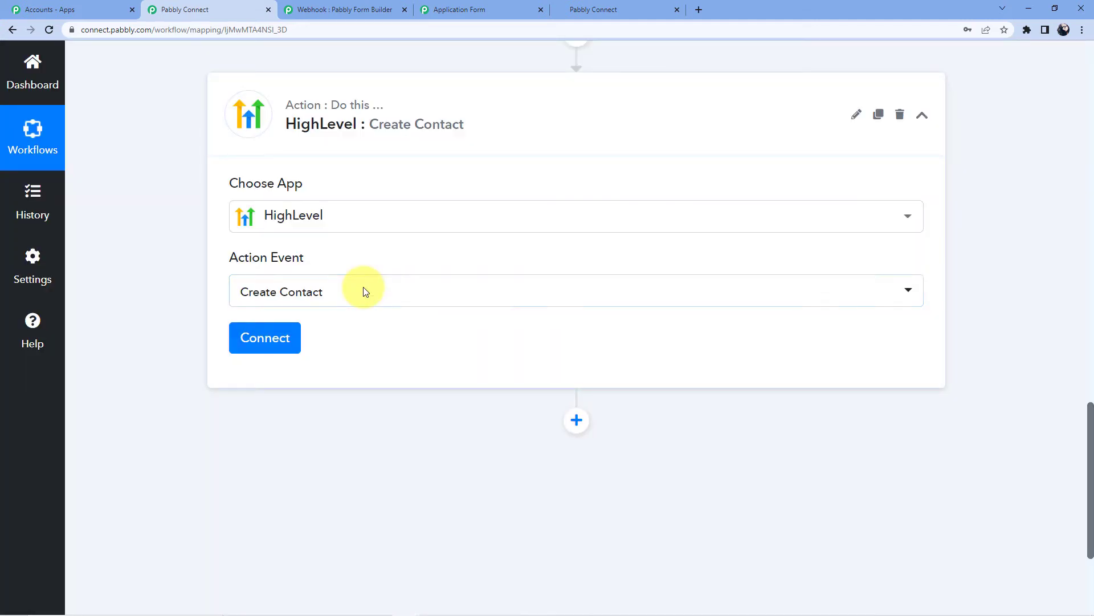
left_click(284, 336)
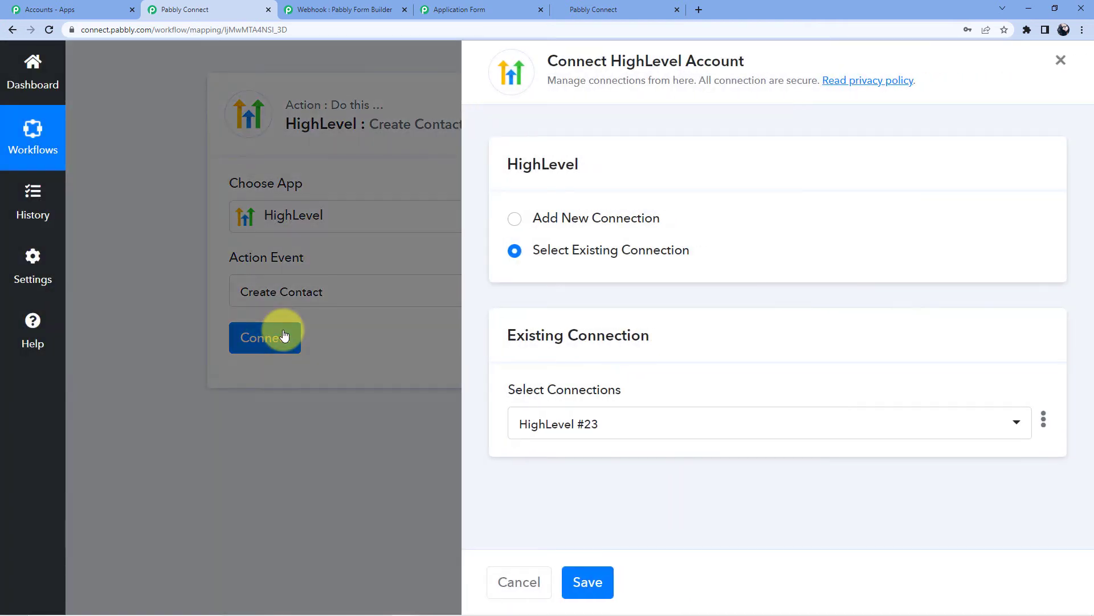
Add a new HighLevel connection, review the API-key token notes, and switch to the HighLevel tab
left_click(585, 223)
scroll(581, 231, "down", 1)
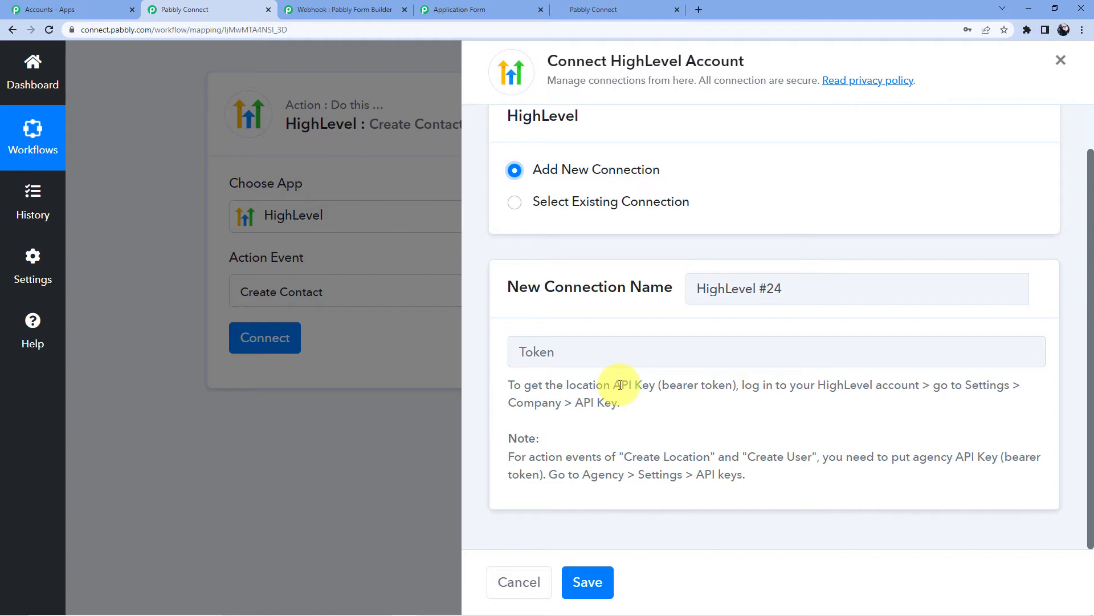
left_click_drag(625, 456, 817, 457)
left_click_drag(550, 474, 747, 475)
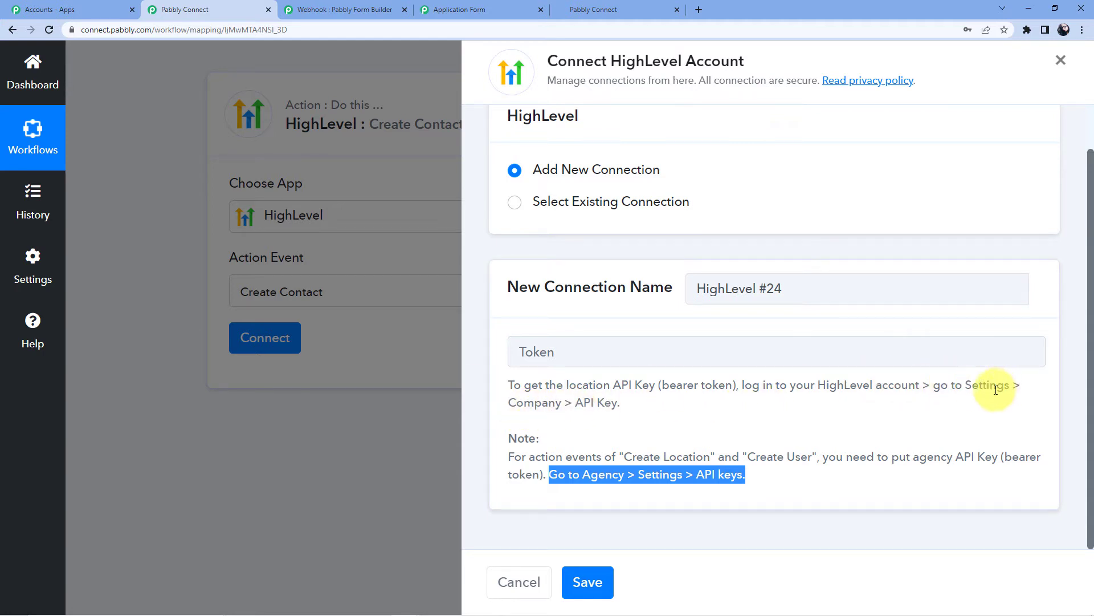
left_click_drag(505, 402, 622, 406)
left_click(513, 9)
Open the API Keys page in HighLevel's settings
left_click(593, 10)
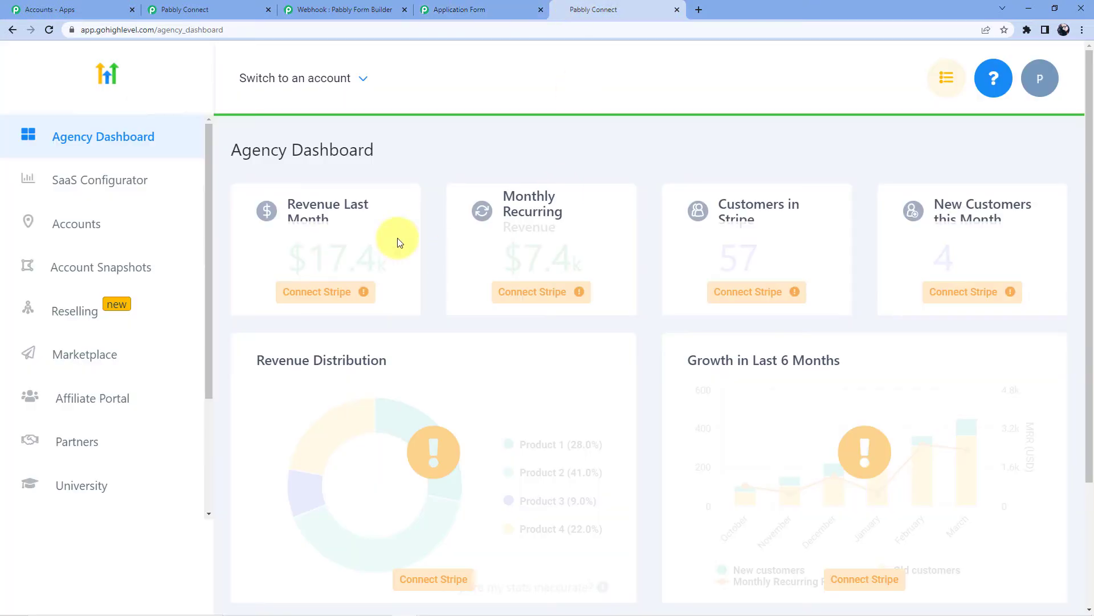
scroll(94, 421, "down", 4)
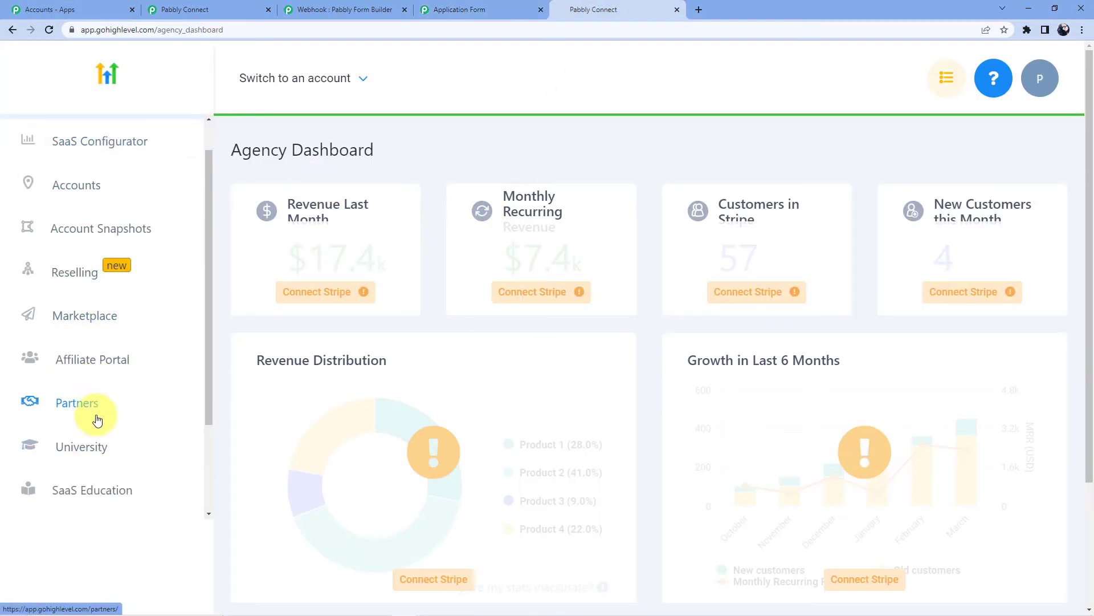
scroll(80, 437, "down", 2)
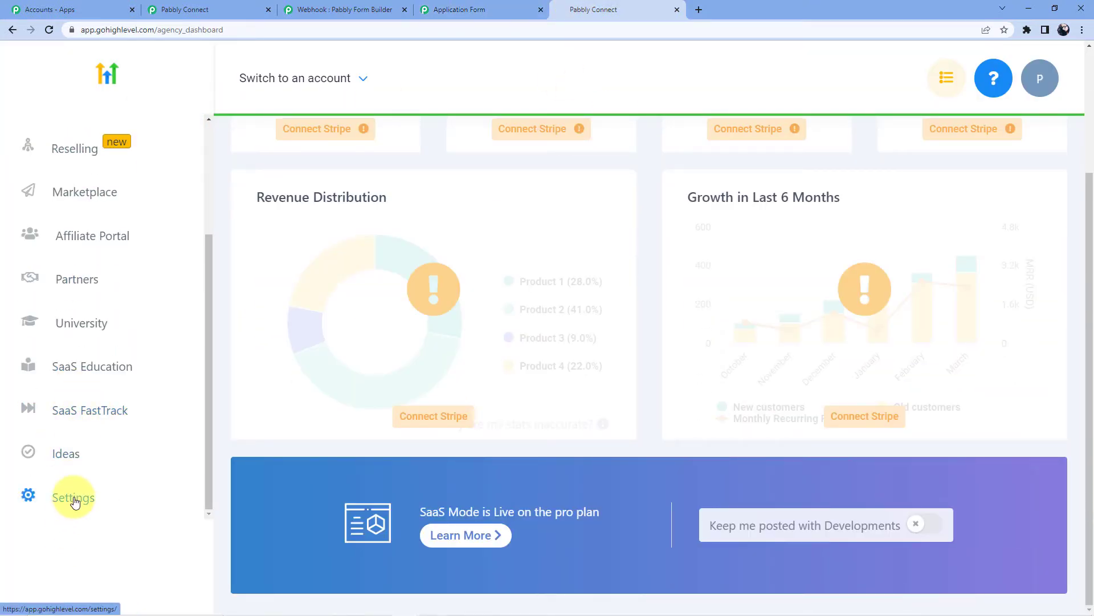
left_click(114, 498)
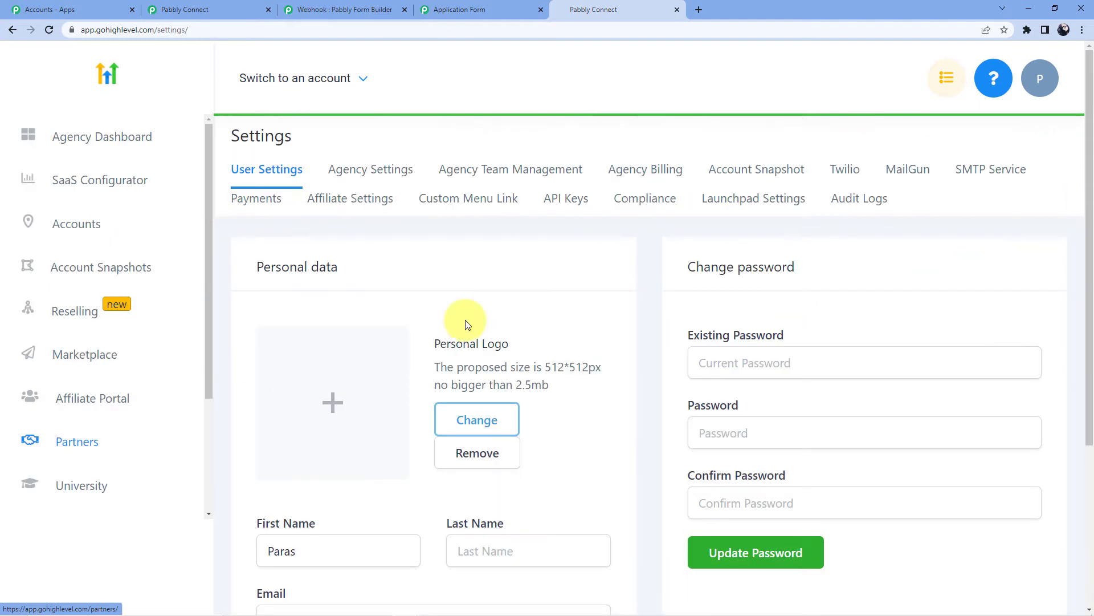
left_click(569, 199)
Copy the Arya Associates location API key and return to the Pabbly Connect connection panel
scroll(447, 246, "down", 3)
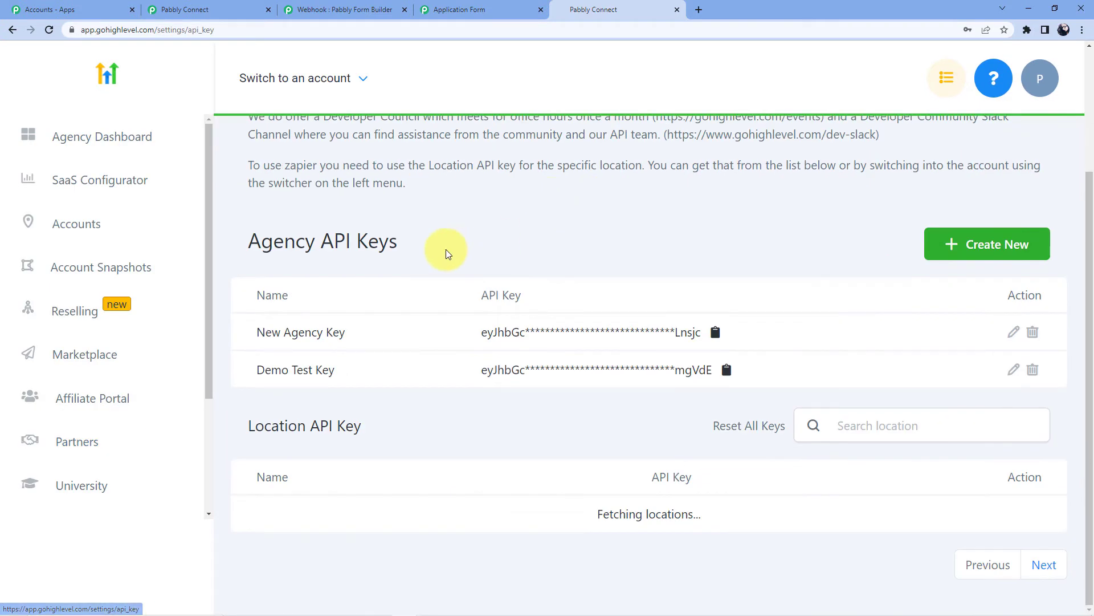
left_click_drag(301, 243, 428, 243)
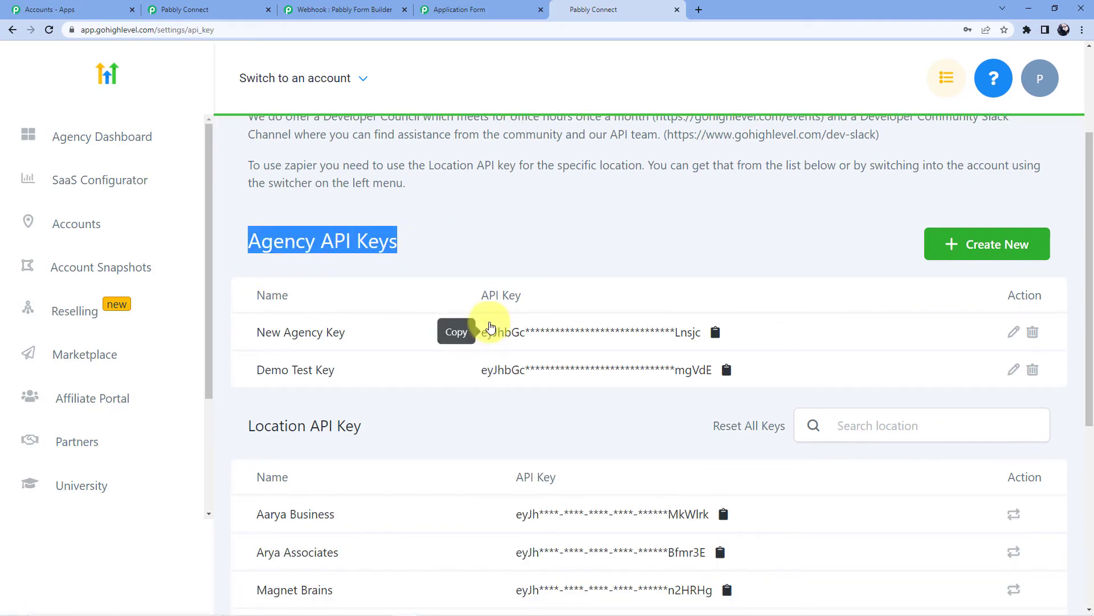
scroll(498, 222, "down", 4)
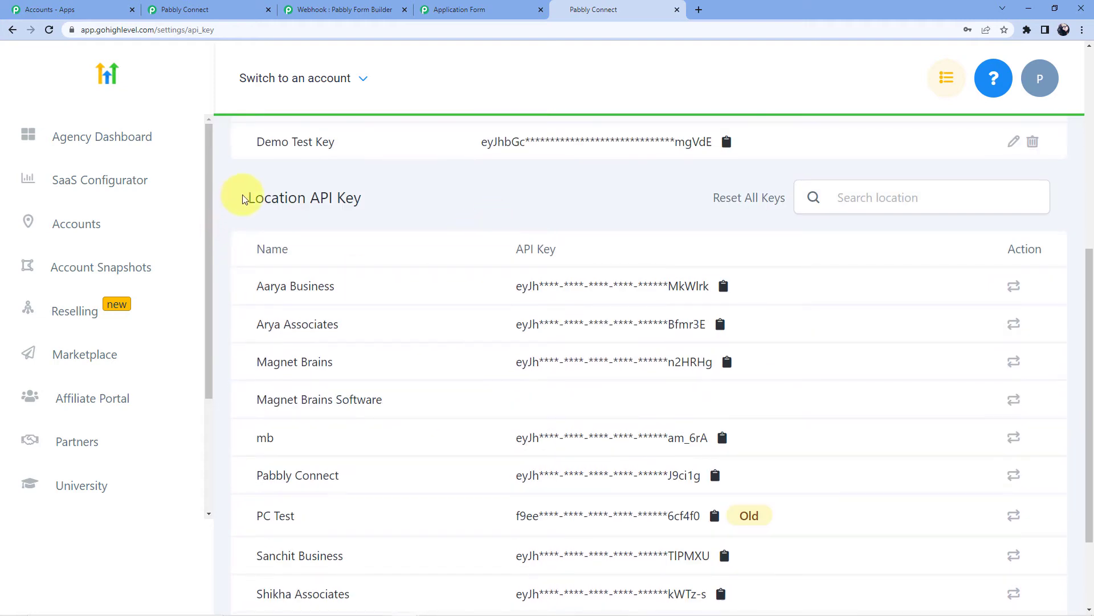
left_click_drag(239, 202, 407, 204)
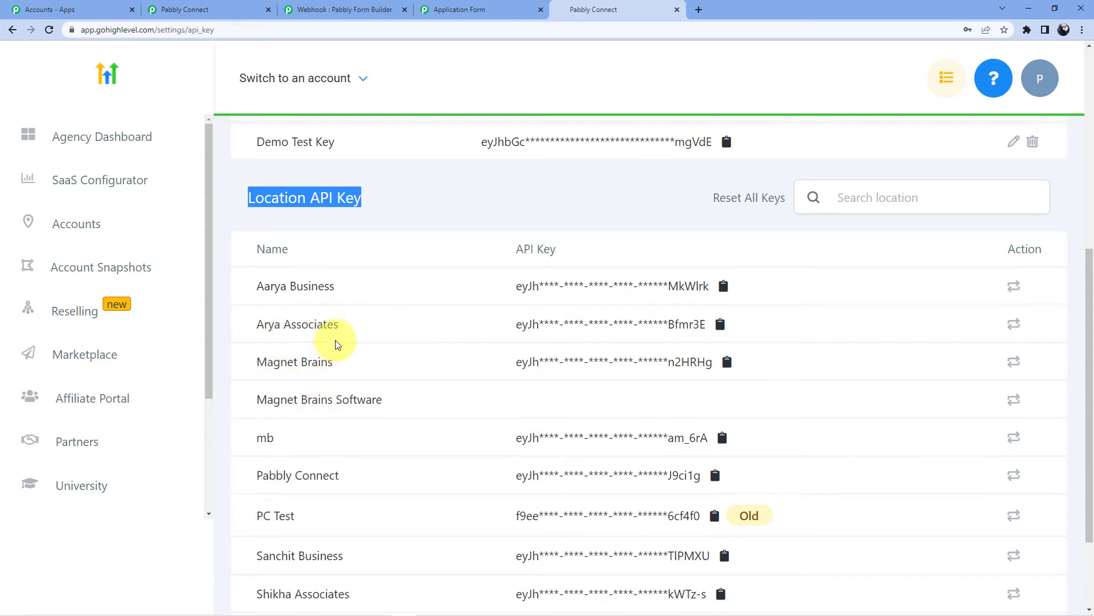
left_click(720, 324)
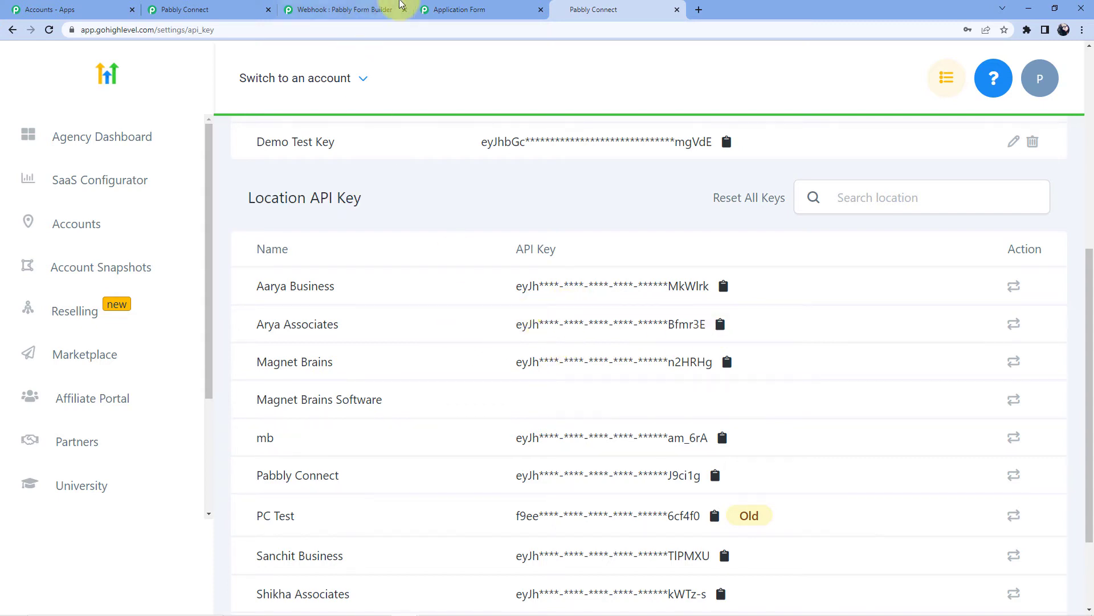
left_click(224, 9)
Paste a copied key as the token, replace it with the New Agency Key, and save the connection
left_click(568, 356)
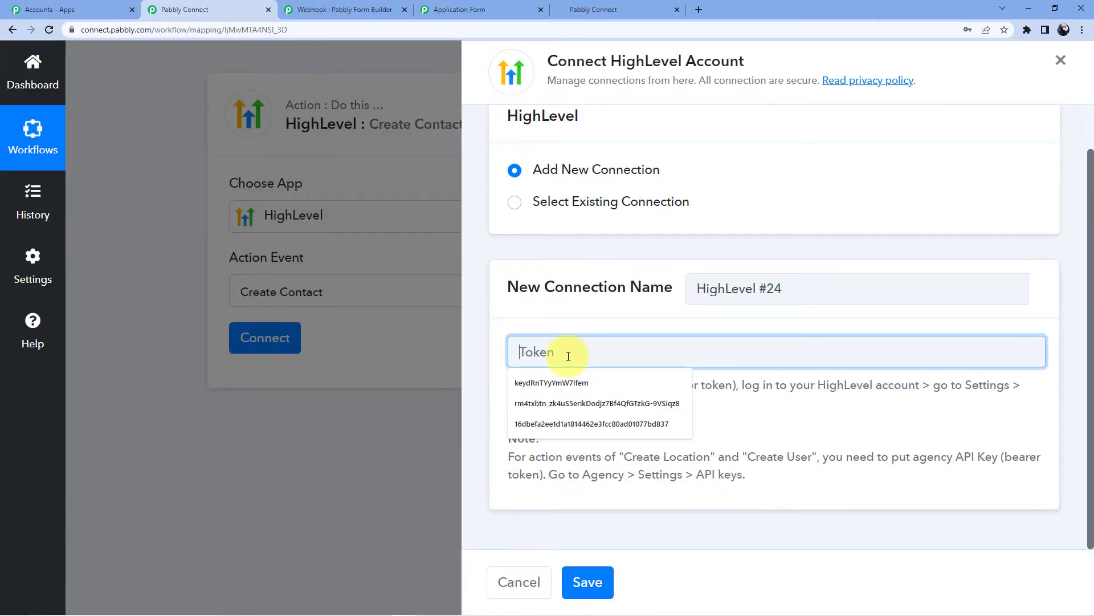
key("ctrl+v")
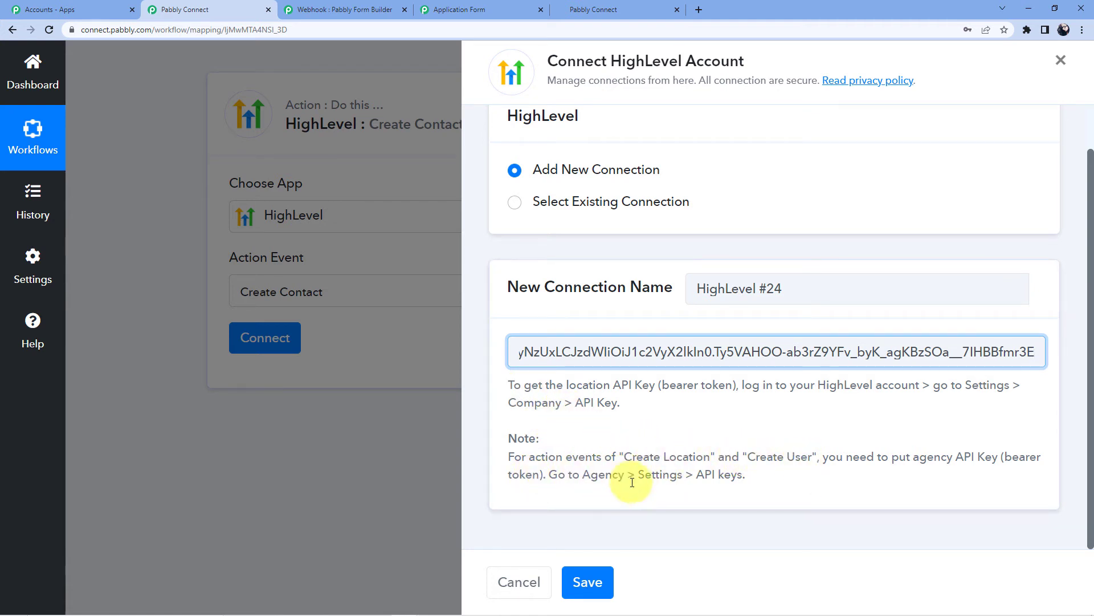
left_click(464, 7)
left_click(579, 8)
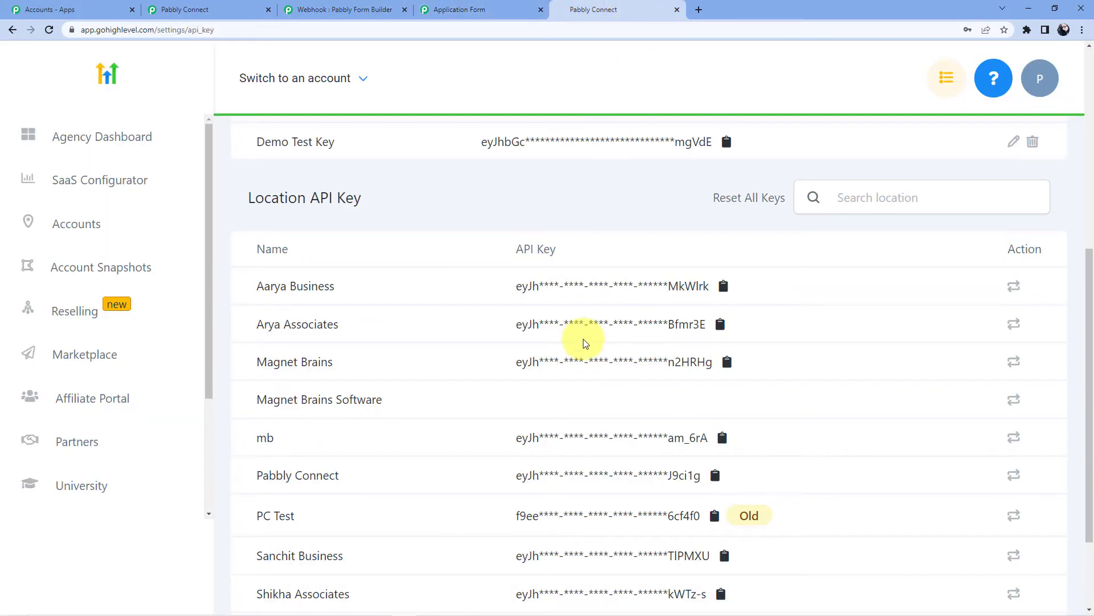
scroll(488, 337, "up", 4)
left_click(507, 335)
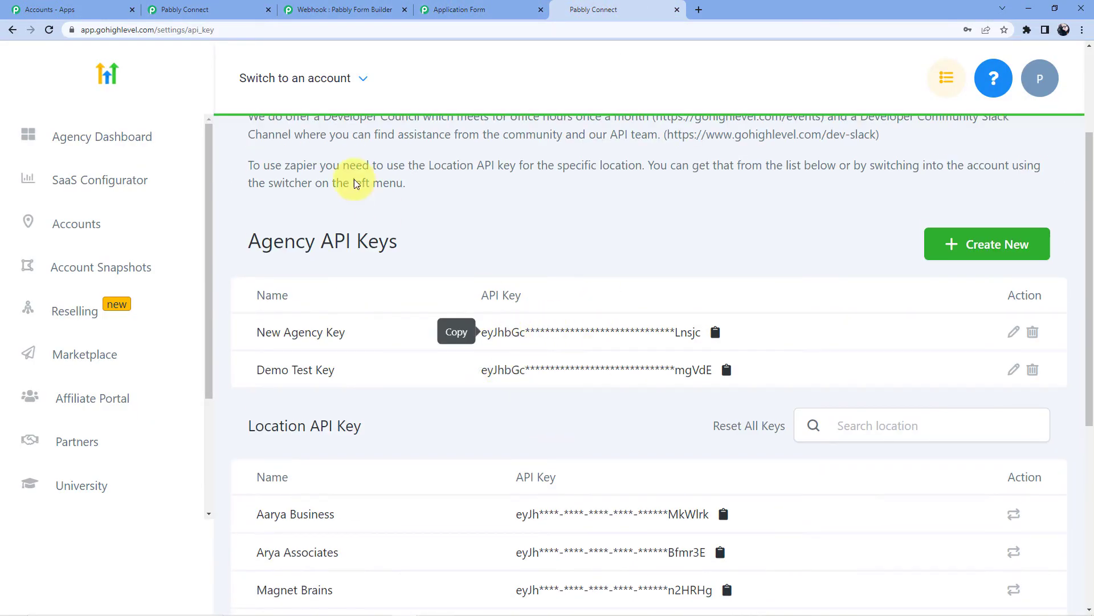
left_click(245, 9)
left_click(589, 584)
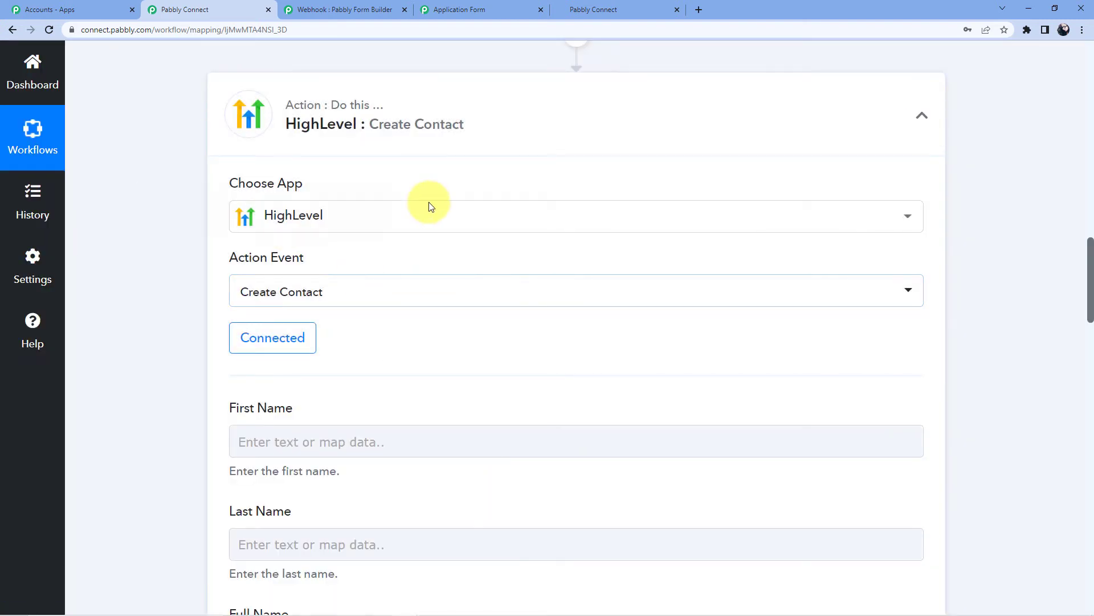
Map the submission's First Name and Last Name into HighLevel's First Name and Last Name fields
scroll(394, 254, "down", 1)
scroll(395, 257, "down", 2)
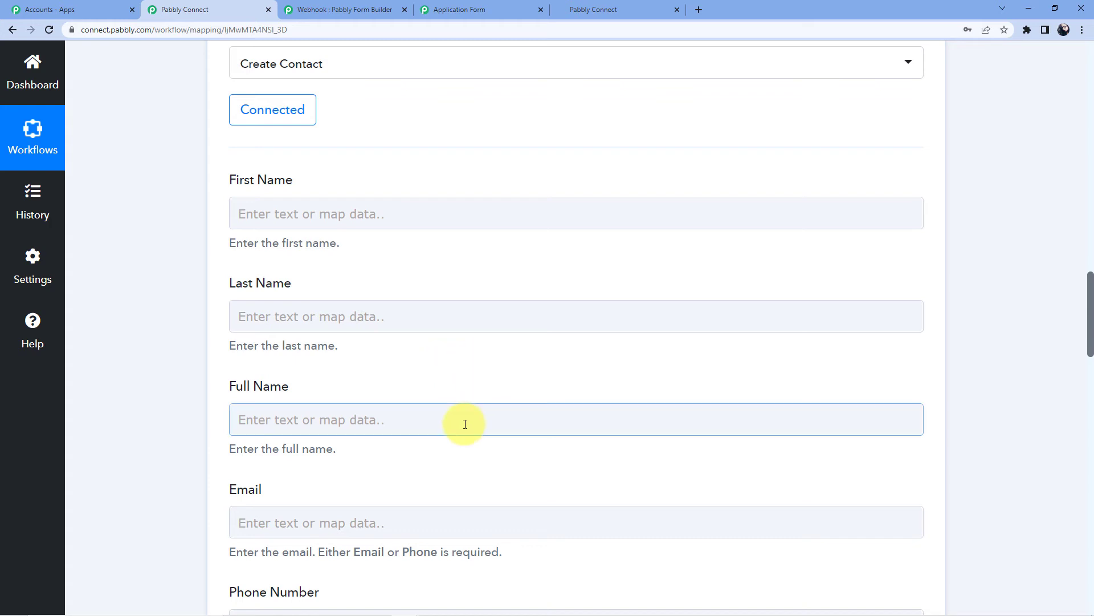
scroll(465, 424, "up", 4)
scroll(465, 427, "up", 7)
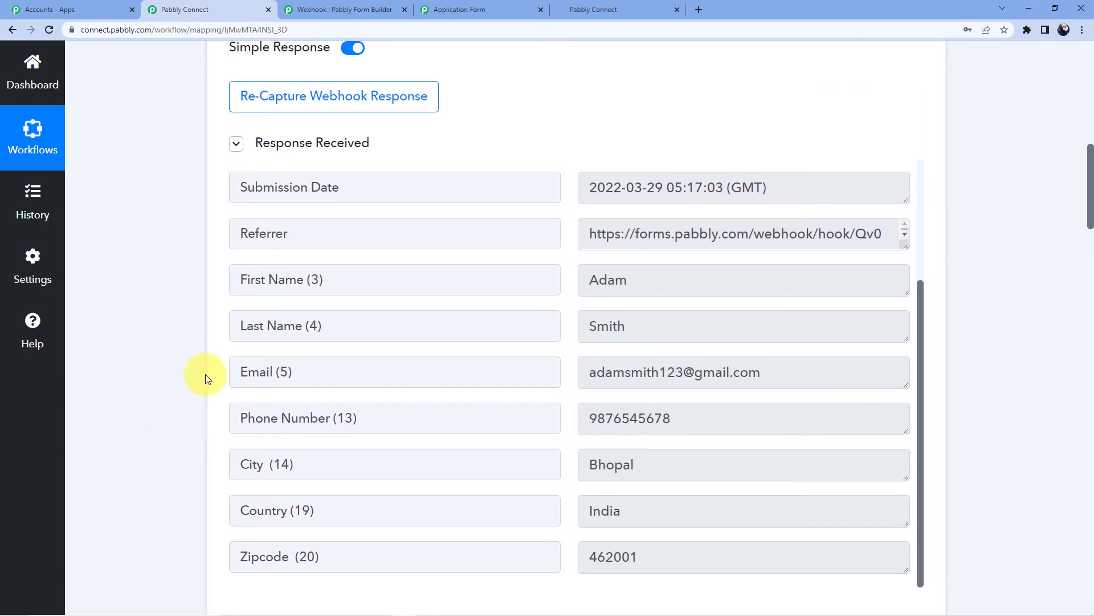
scroll(171, 371, "down", 10)
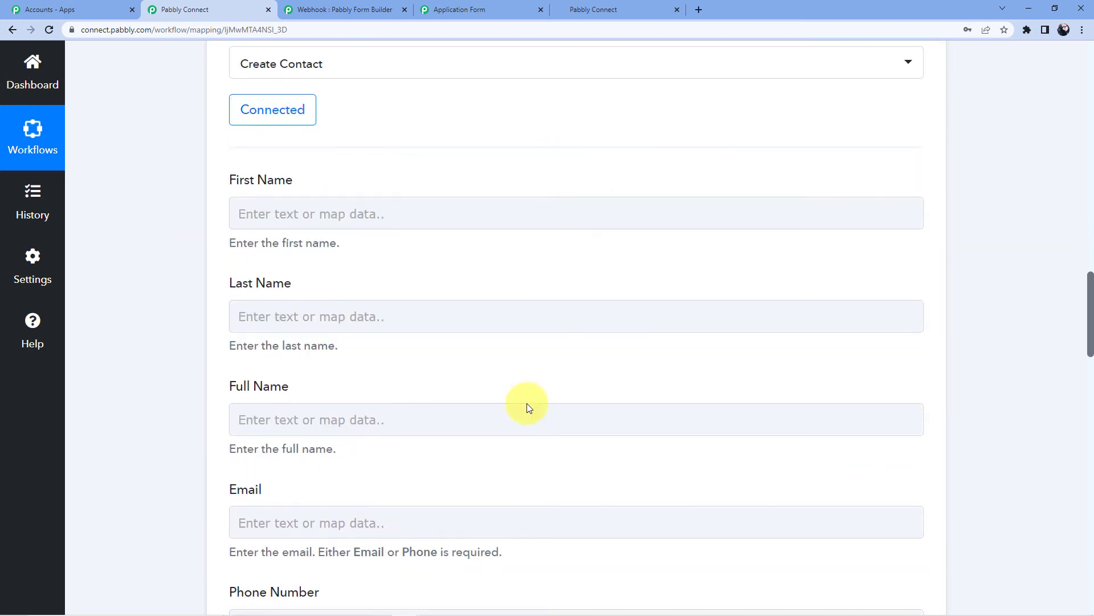
left_click(354, 214)
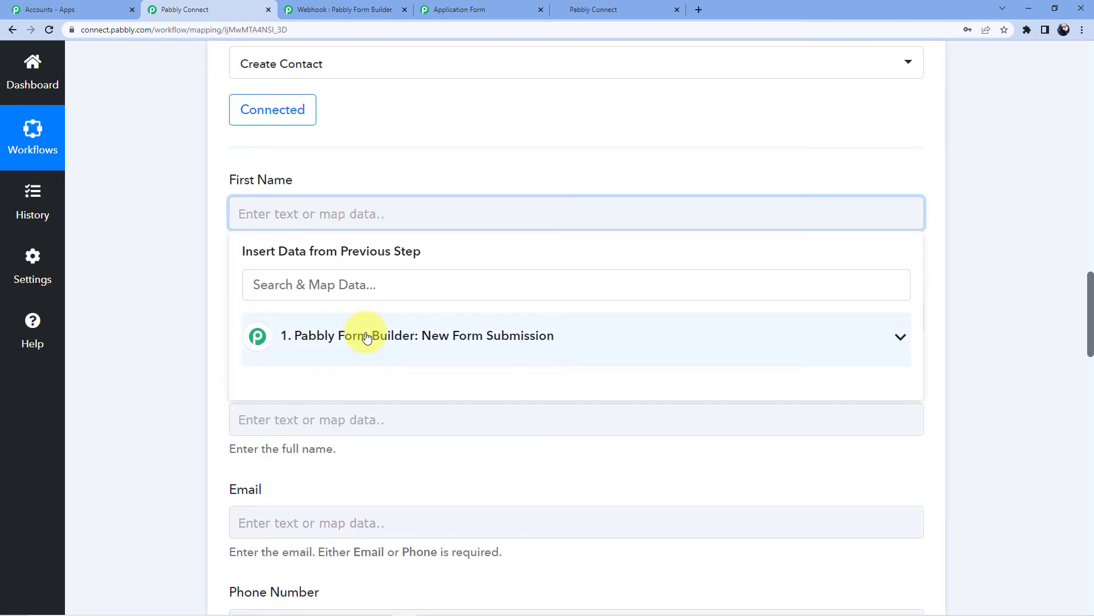
left_click(367, 336)
scroll(385, 410, "down", 3)
left_click(391, 378)
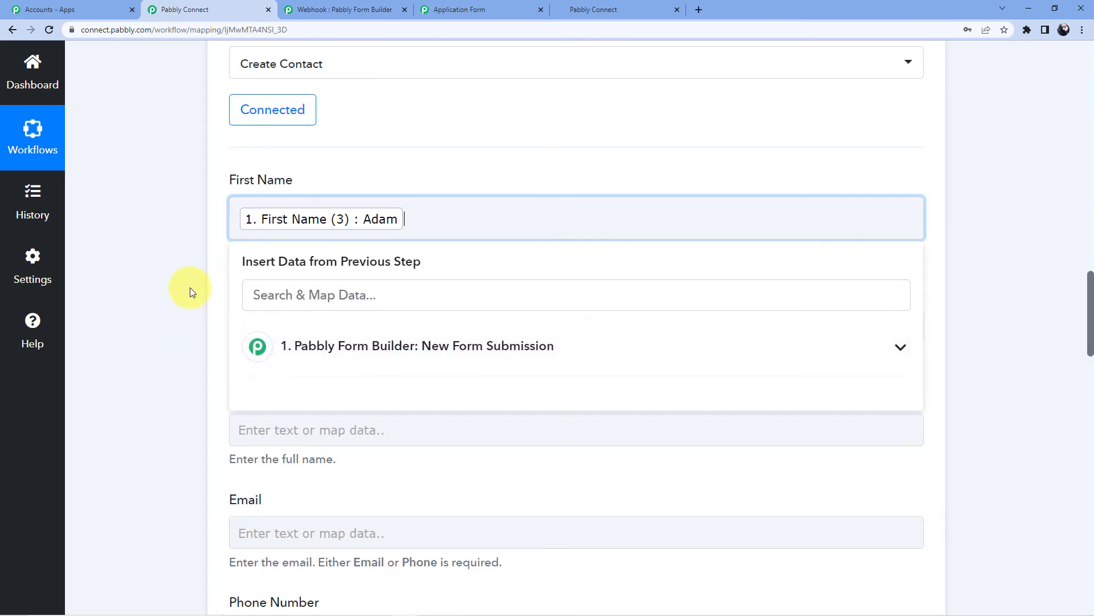
left_click(190, 288)
left_click(319, 322)
scroll(353, 307, "down", 3)
left_click(383, 285)
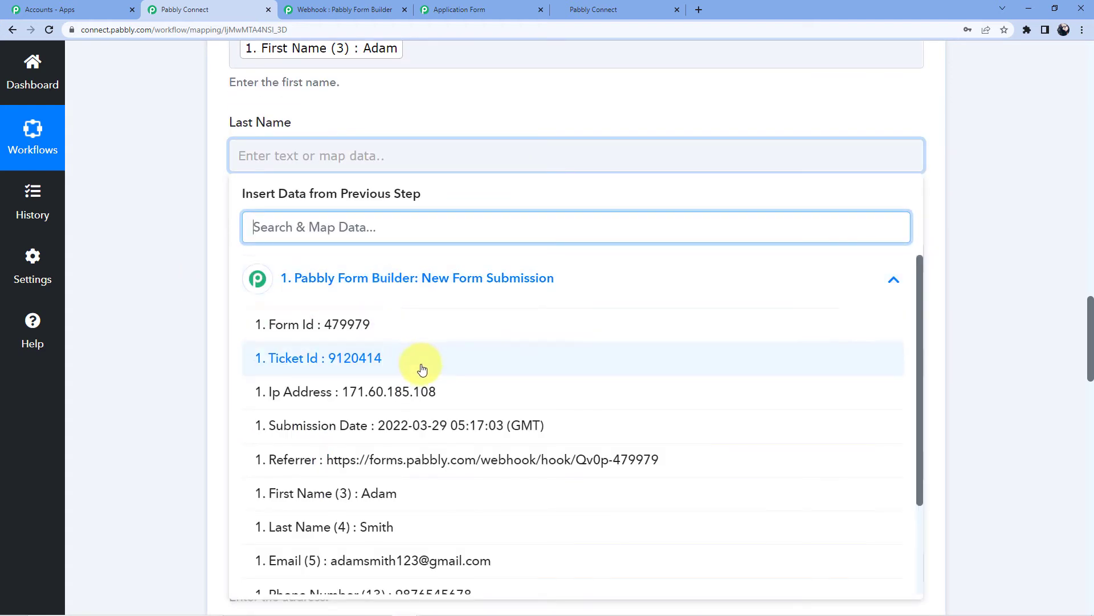
scroll(422, 369, "down", 1)
left_click(383, 471)
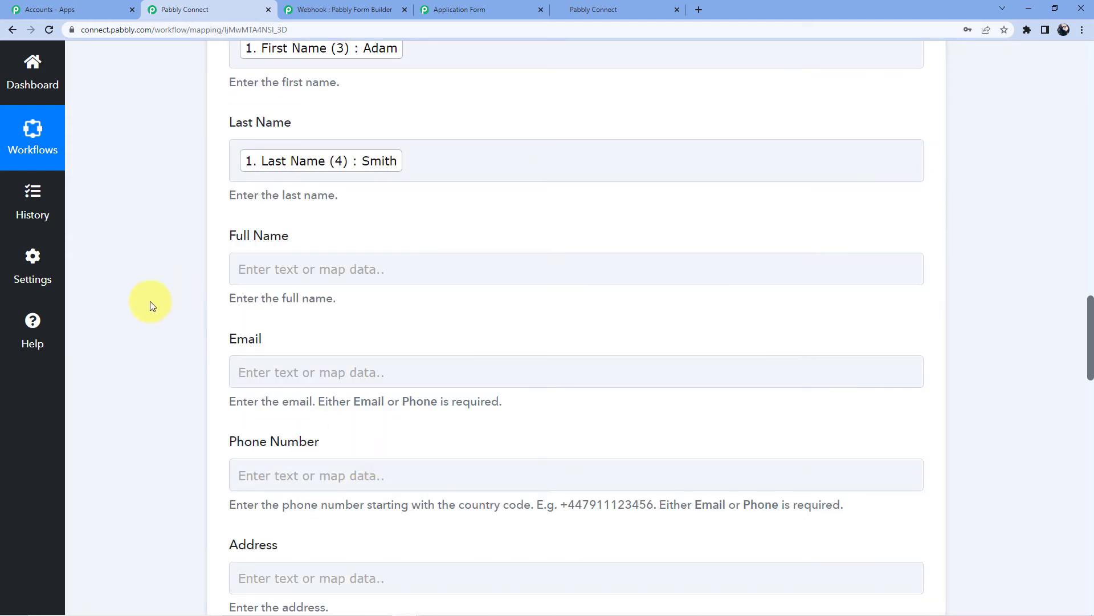
Fill Full Name with the submitted First Name followed by Last Name
left_click(281, 271)
scroll(353, 268, "down", 2)
left_click(379, 275)
scroll(418, 433, "down", 1)
scroll(419, 451, "down", 1)
left_click(392, 381)
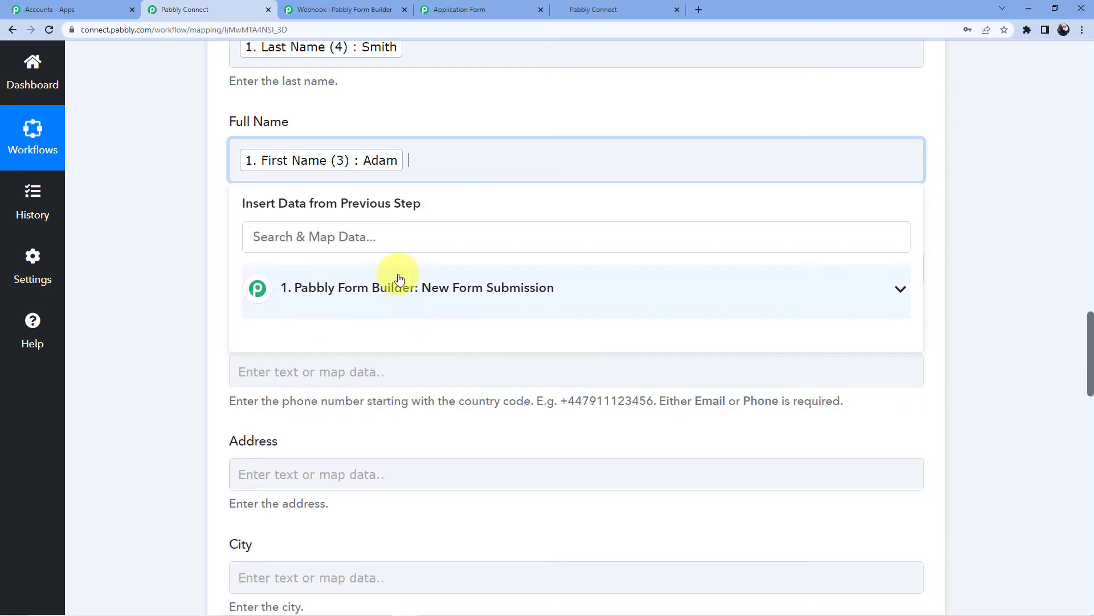
left_click(399, 288)
scroll(410, 388, "down", 3)
left_click(390, 405)
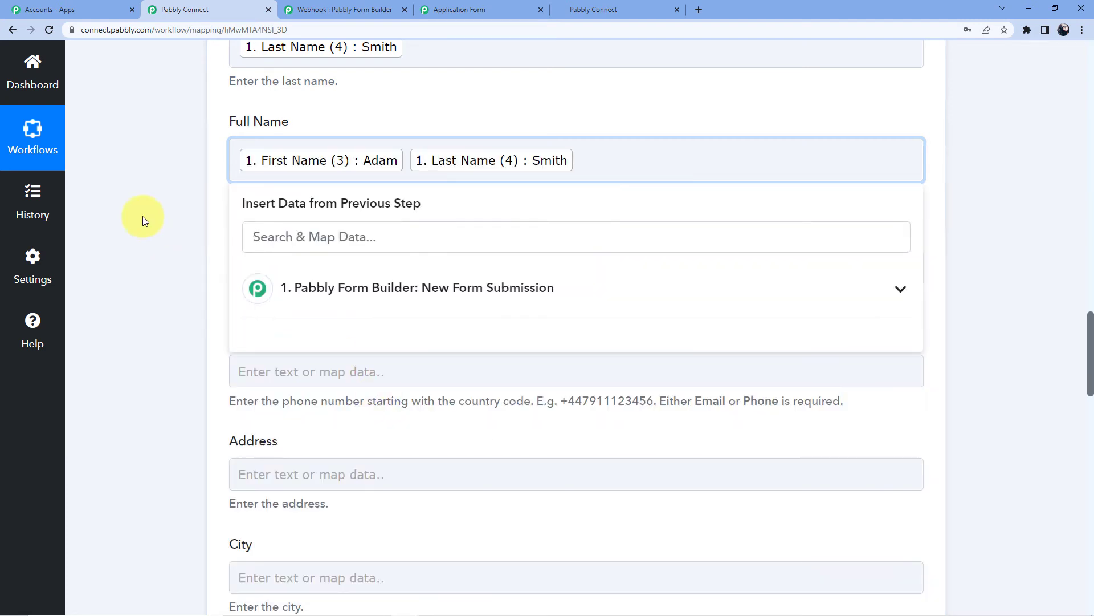
left_click(143, 220)
Map the submitted Email and Phone Number into the Email and Phone Number fields
left_click(270, 274)
left_click(362, 373)
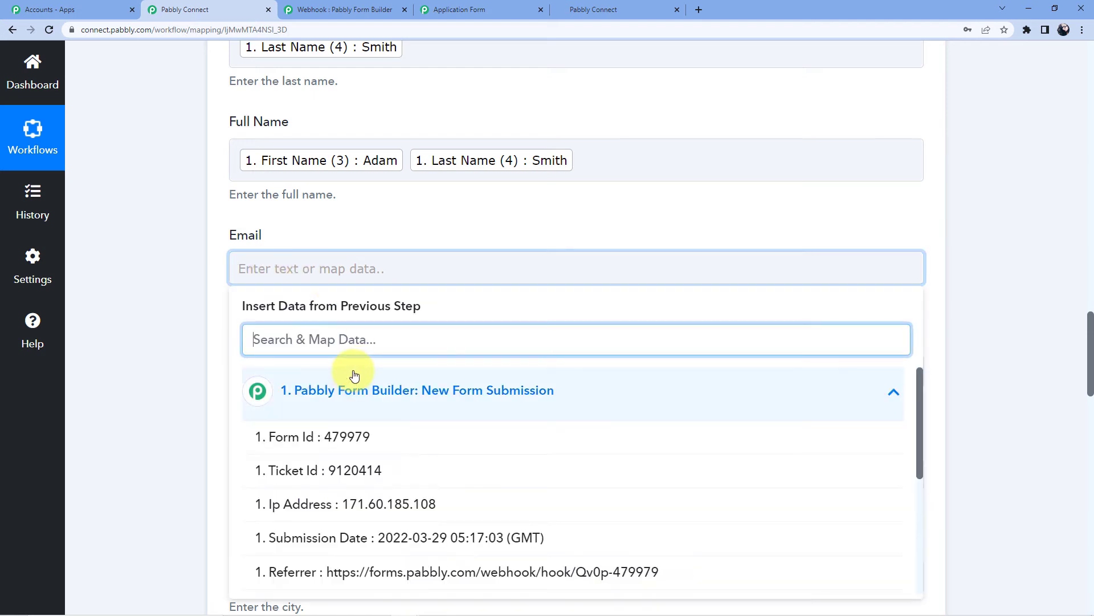
scroll(362, 378, "down", 5)
left_click(384, 439)
left_click(166, 337)
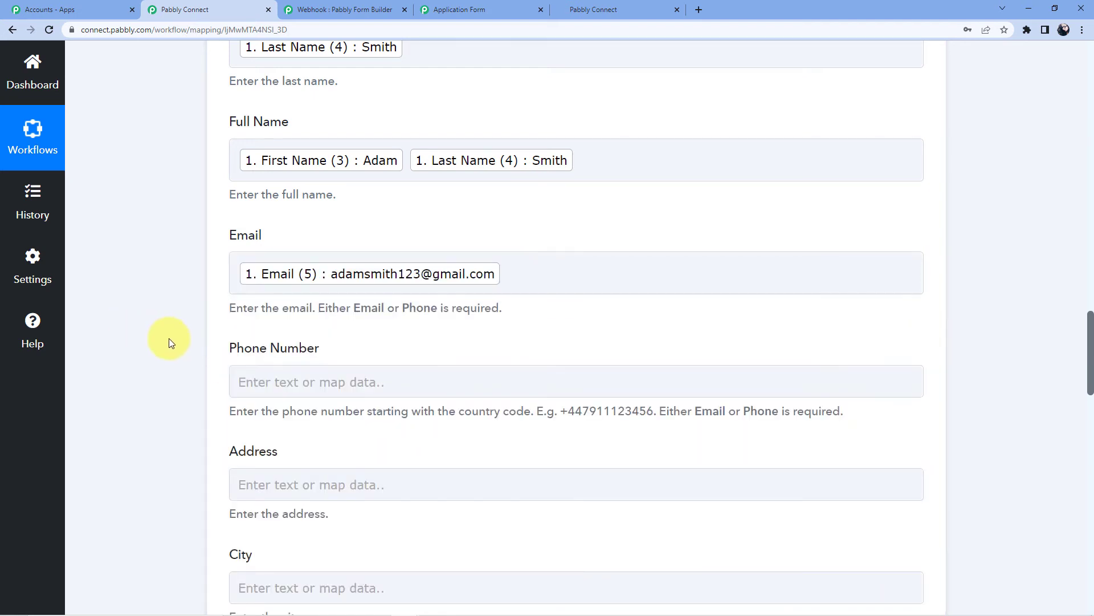
scroll(166, 337, "down", 3)
left_click(273, 212)
left_click(349, 341)
scroll(371, 462, "down", 2)
left_click(391, 482)
left_click(142, 309)
Leave Address empty and map the submitted City into City
left_click(283, 309)
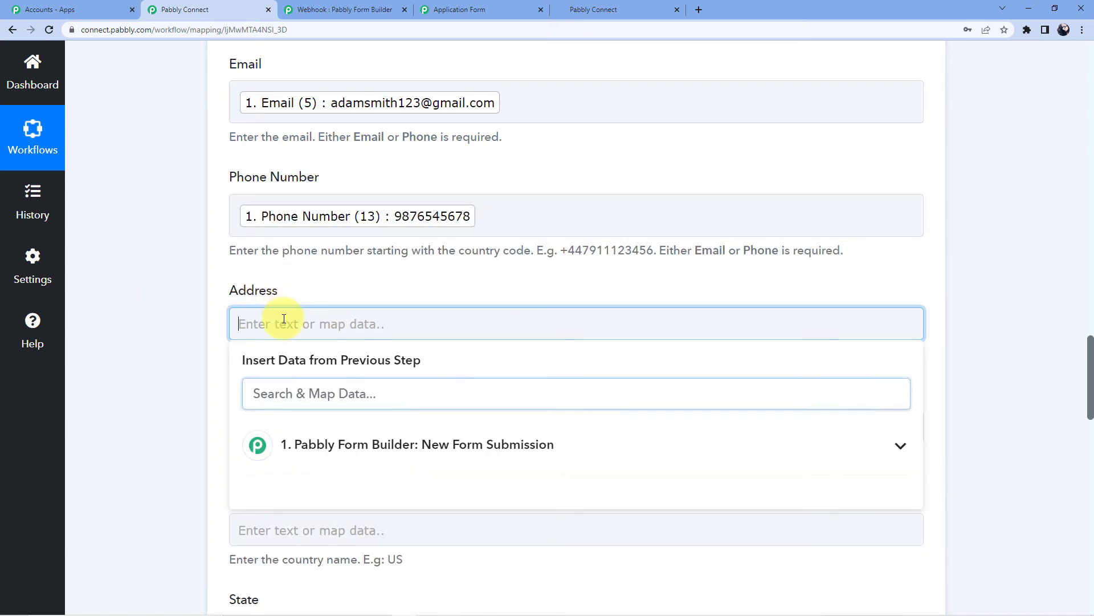
scroll(303, 311, "down", 3)
left_click(202, 215)
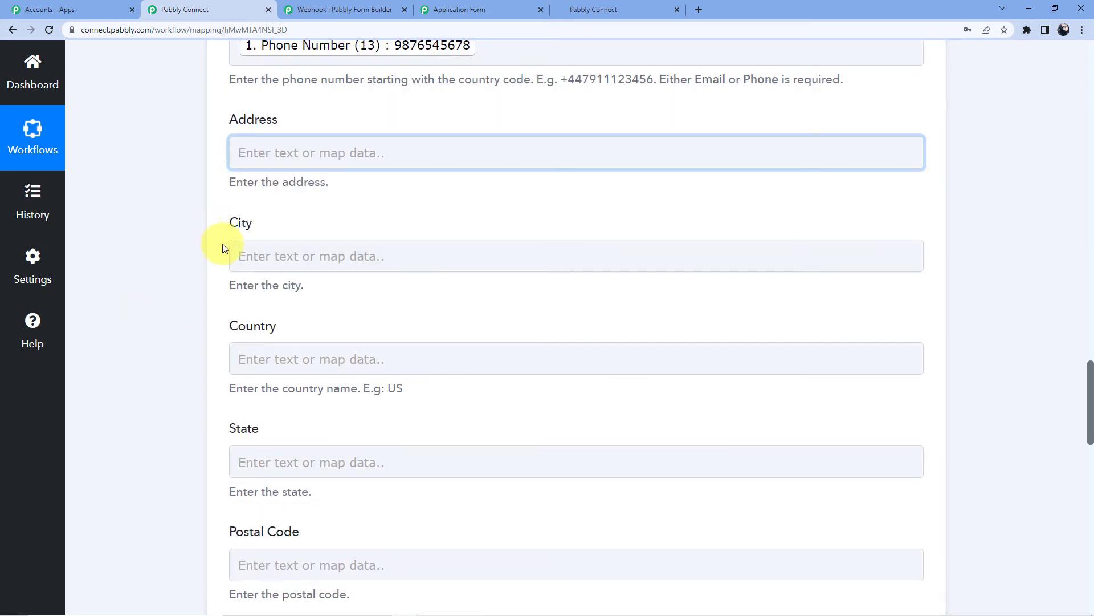
left_click(273, 254)
scroll(335, 288, "down", 1)
left_click(364, 335)
scroll(364, 336, "down", 5)
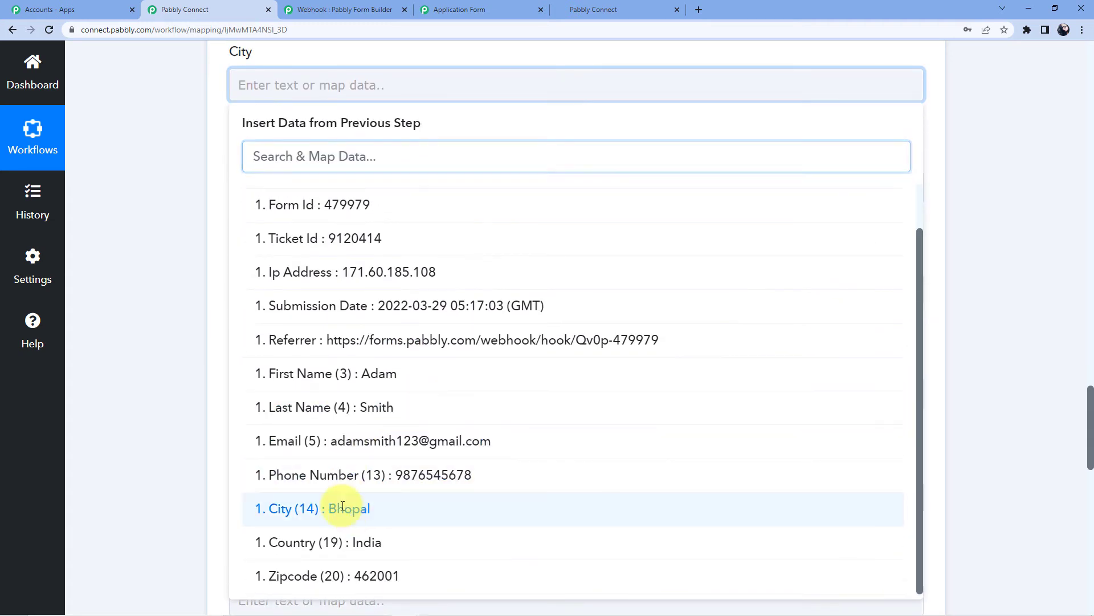
left_click(350, 508)
Map the submitted Country into the Country field
left_click(293, 193)
scroll(334, 249, "down", 5)
scroll(334, 250, "up", 3)
left_click(337, 211)
scroll(366, 391, "down", 2)
left_click(362, 541)
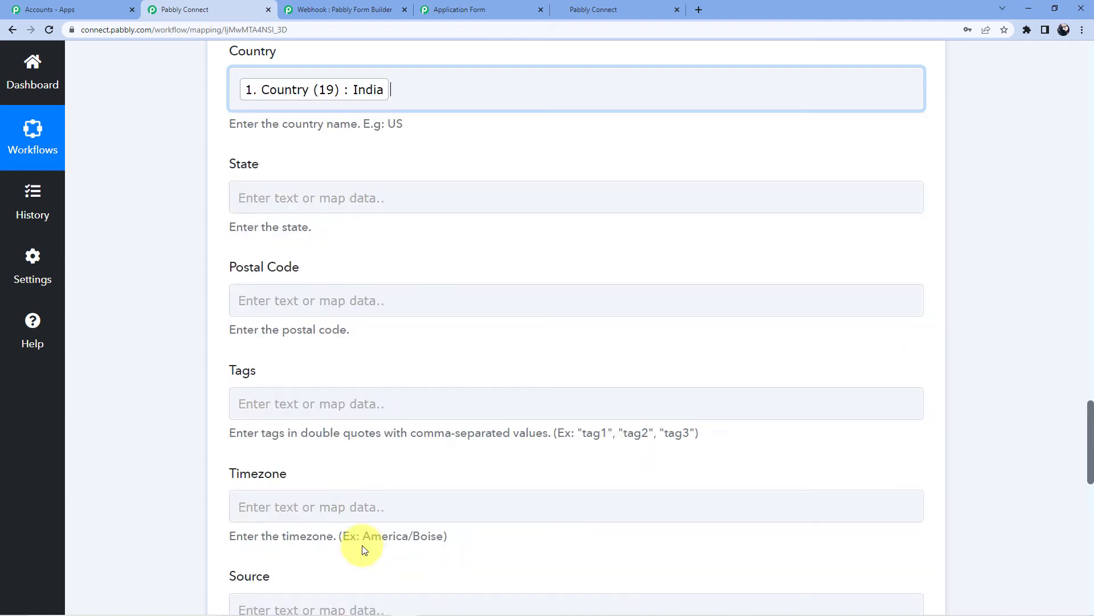
left_click(177, 285)
Map the submitted Zipcode into Postal Code
scroll(186, 284, "up", 1)
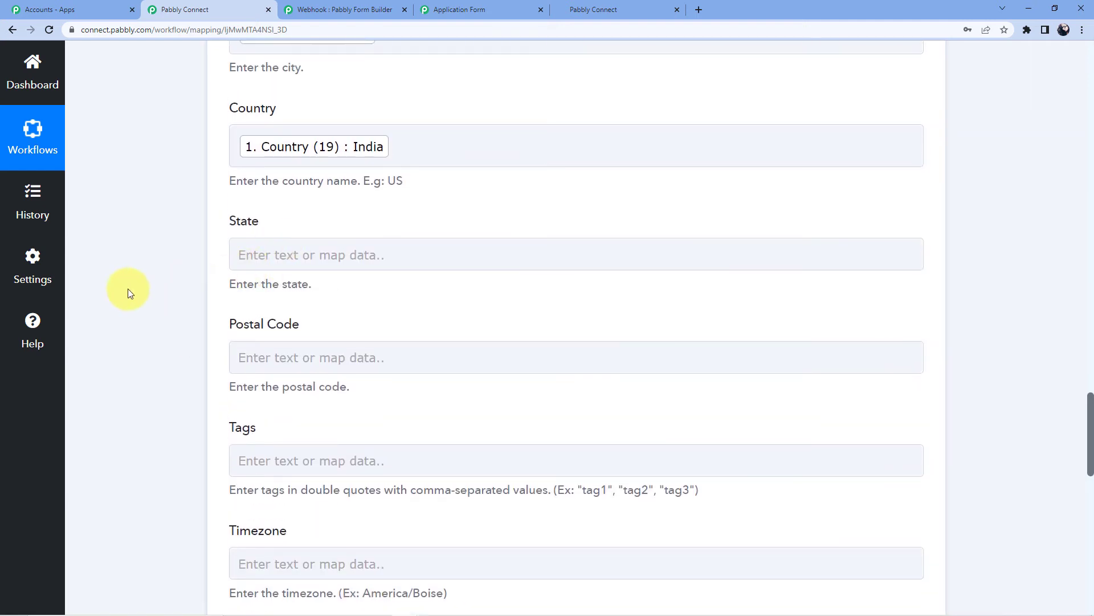
scroll(139, 288, "up", 2)
scroll(200, 288, "down", 3)
left_click(249, 308)
scroll(342, 234, "down", 4)
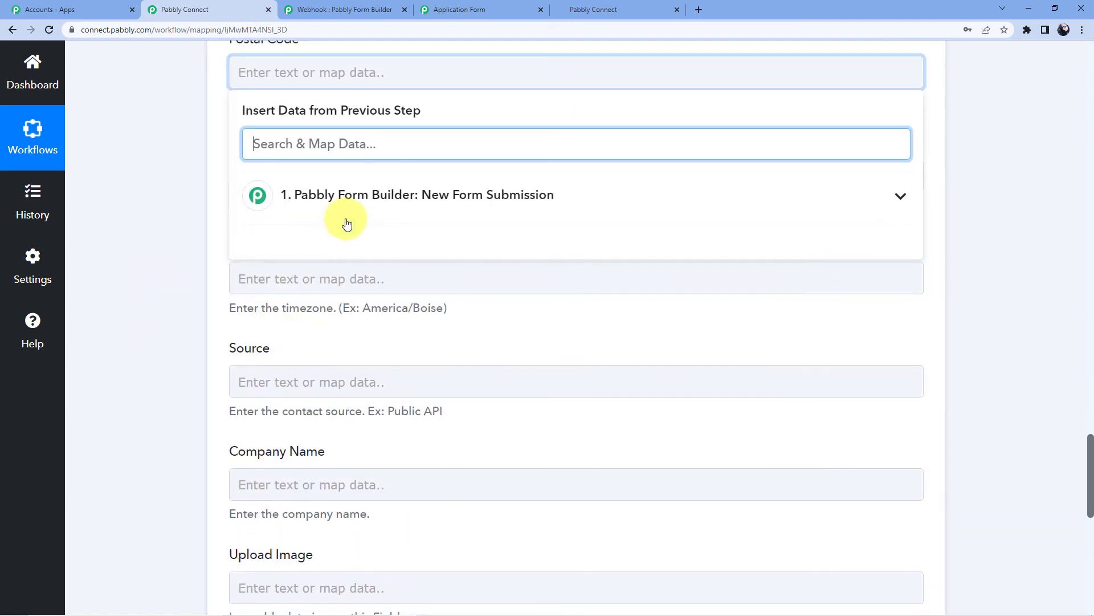
left_click(347, 203)
scroll(366, 405, "down", 1)
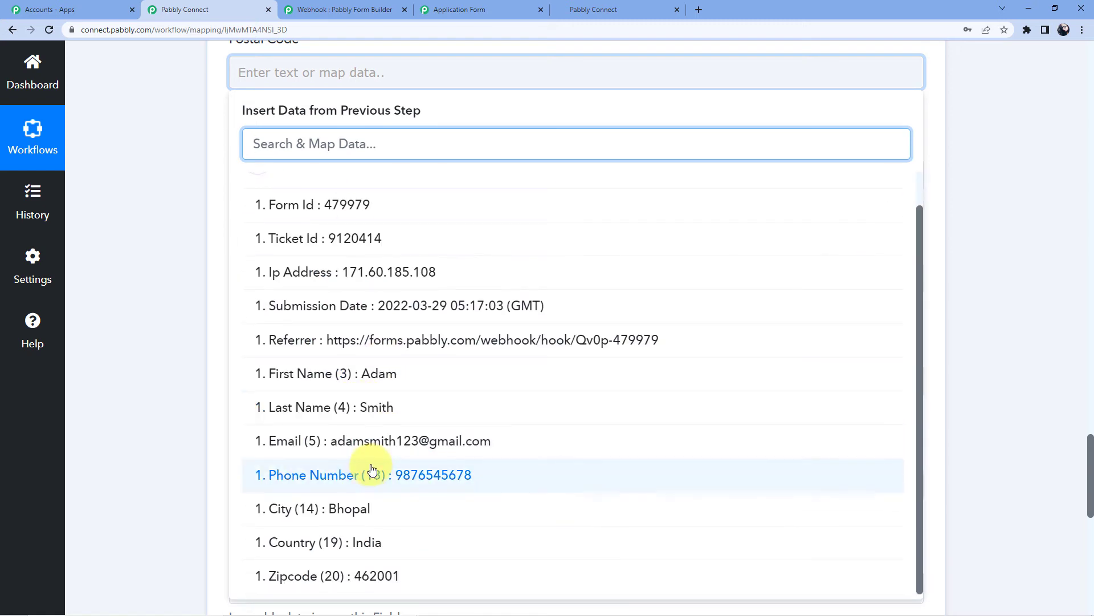
scroll(366, 469, "down", 1)
left_click(333, 557)
left_click(176, 277)
scroll(197, 342, "up", 5)
scroll(296, 342, "up", 20)
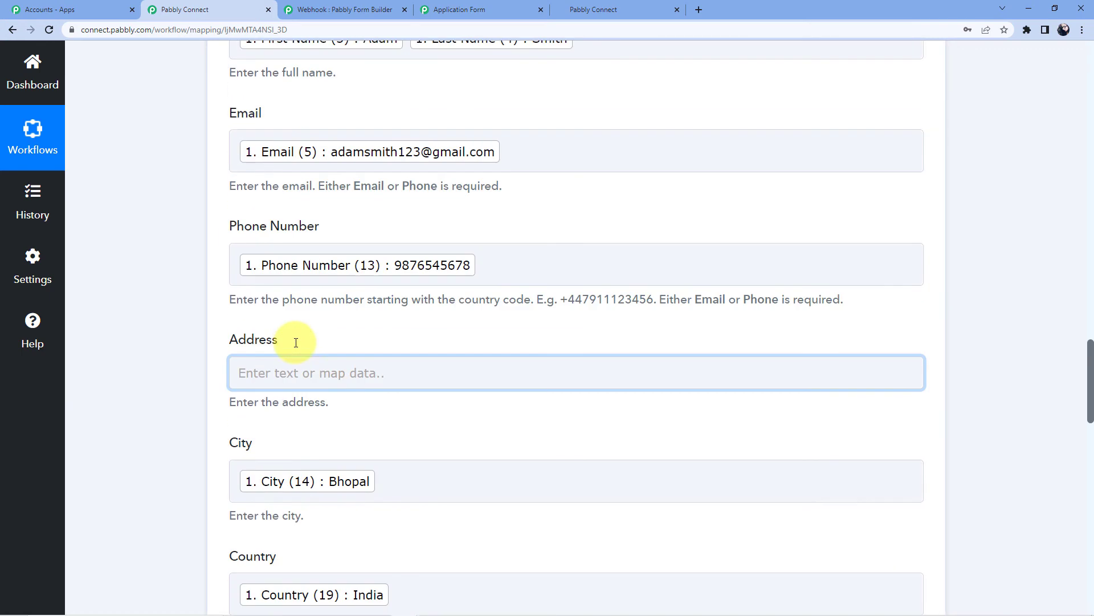
scroll(295, 348, "down", 20)
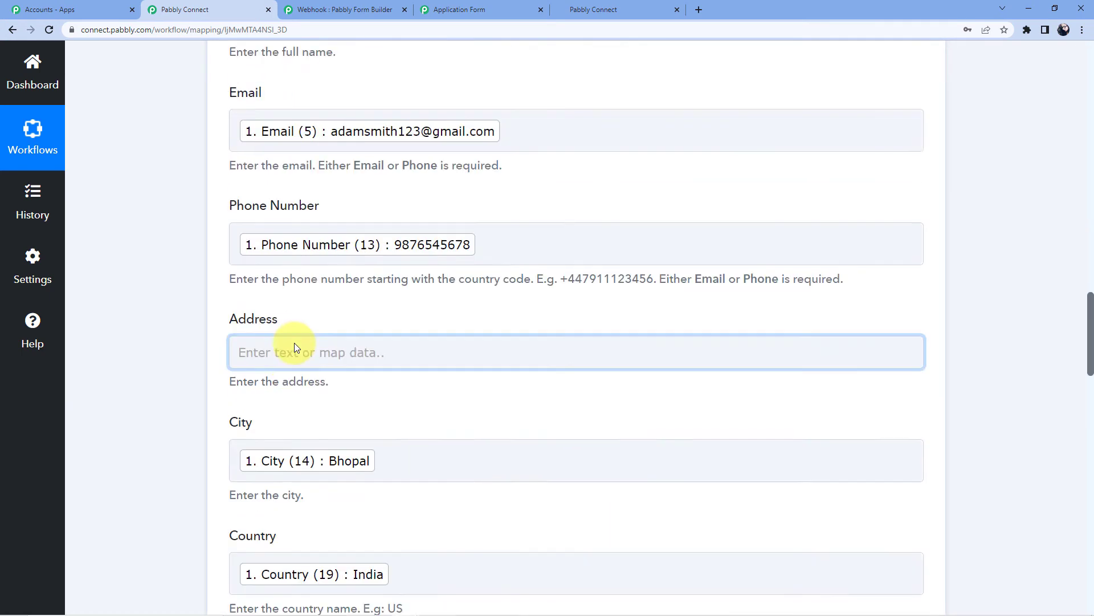
Save & Send Test Request, then review the returned HighLevel lead's ID, date added, email and name
scroll(294, 343, "down", 3)
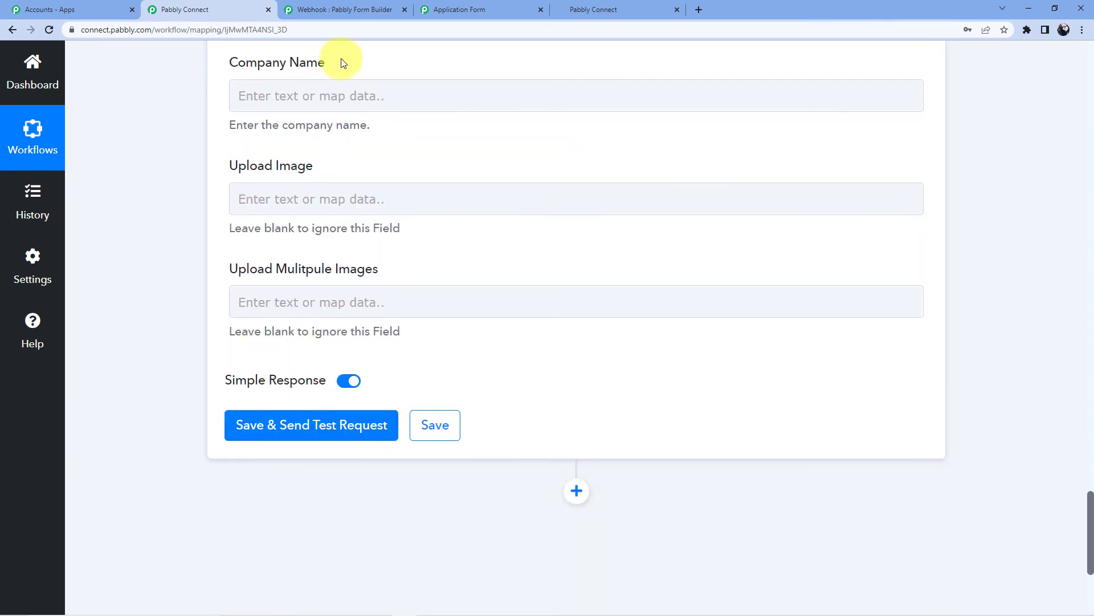
scroll(147, 237, "down", 2)
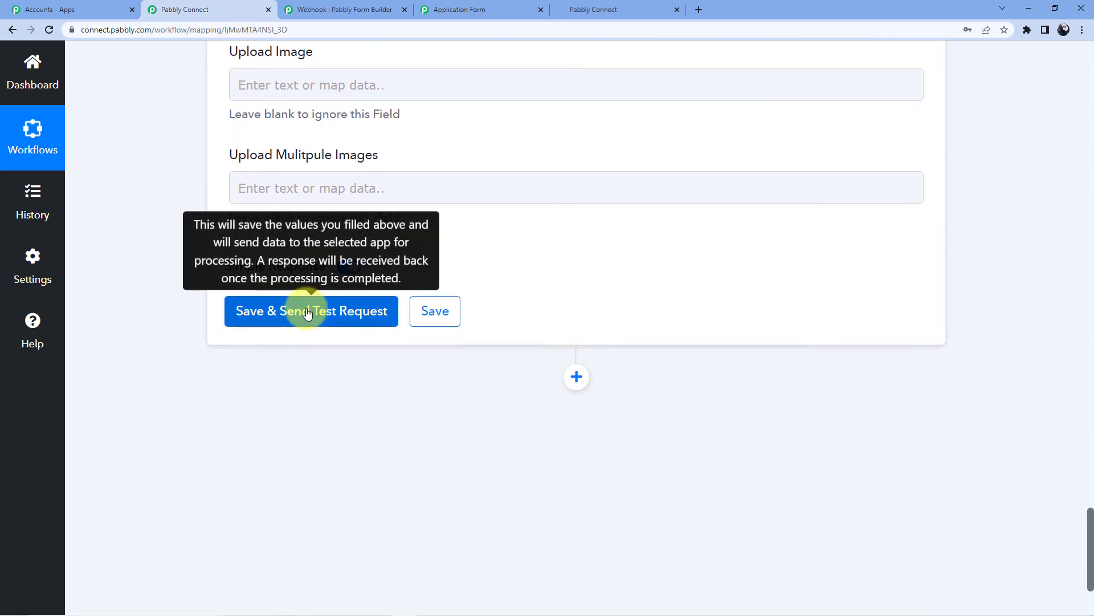
left_click(308, 312)
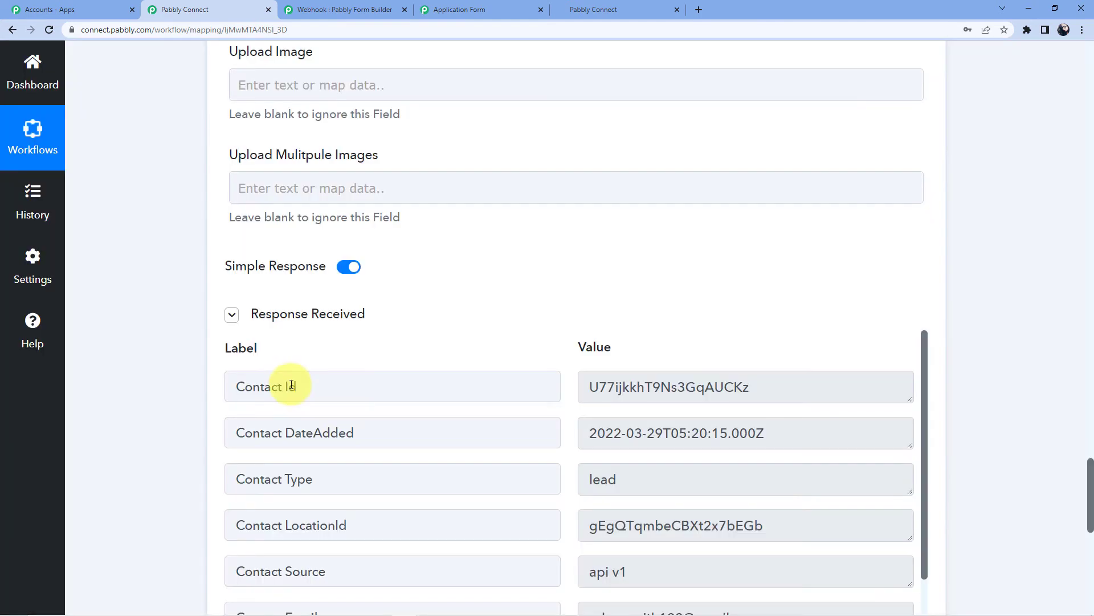
scroll(655, 361, "down", 5)
scroll(603, 77, "up", 3)
scroll(416, 128, "up", 5)
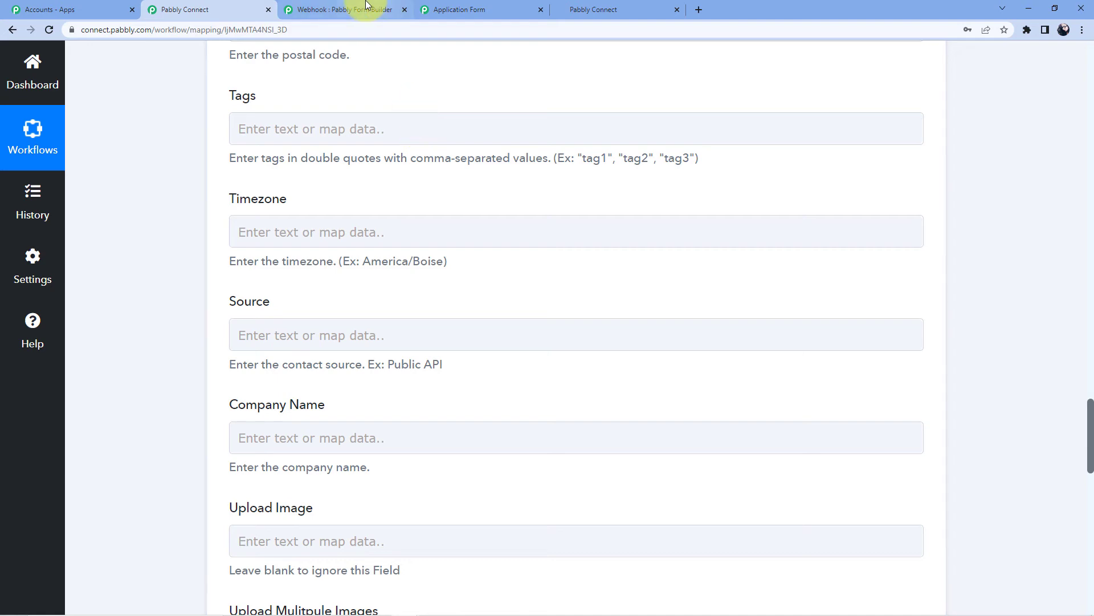
left_click(366, 5)
From HighLevel's agency dashboard, switch into the Arya Associates sub-account
left_click(483, 6)
left_click(641, 5)
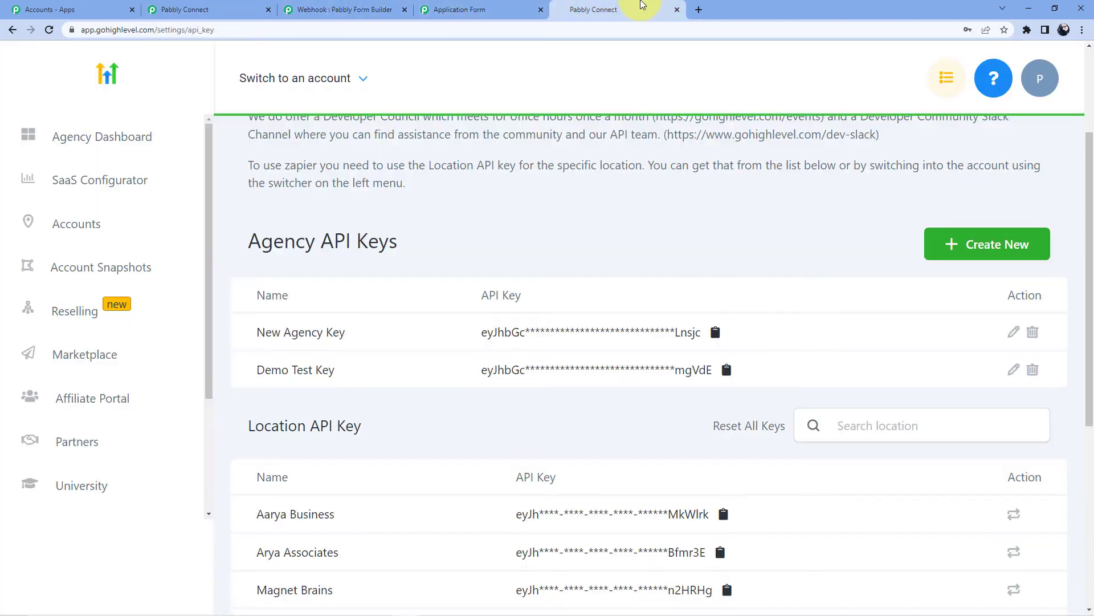
scroll(455, 347, "up", 1)
scroll(283, 405, "down", 6)
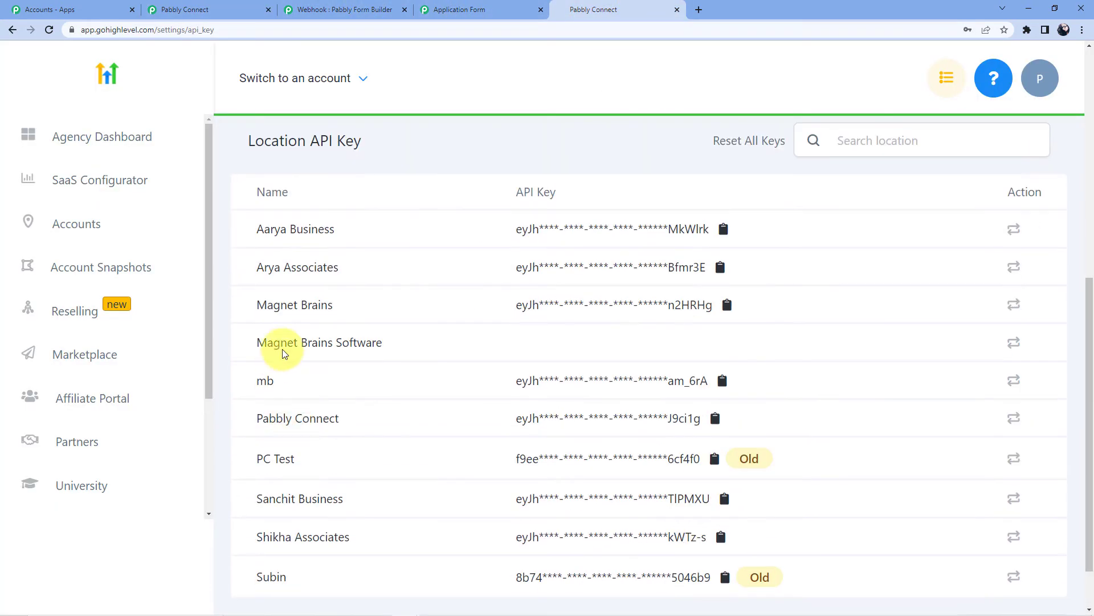
scroll(286, 317, "up", 8)
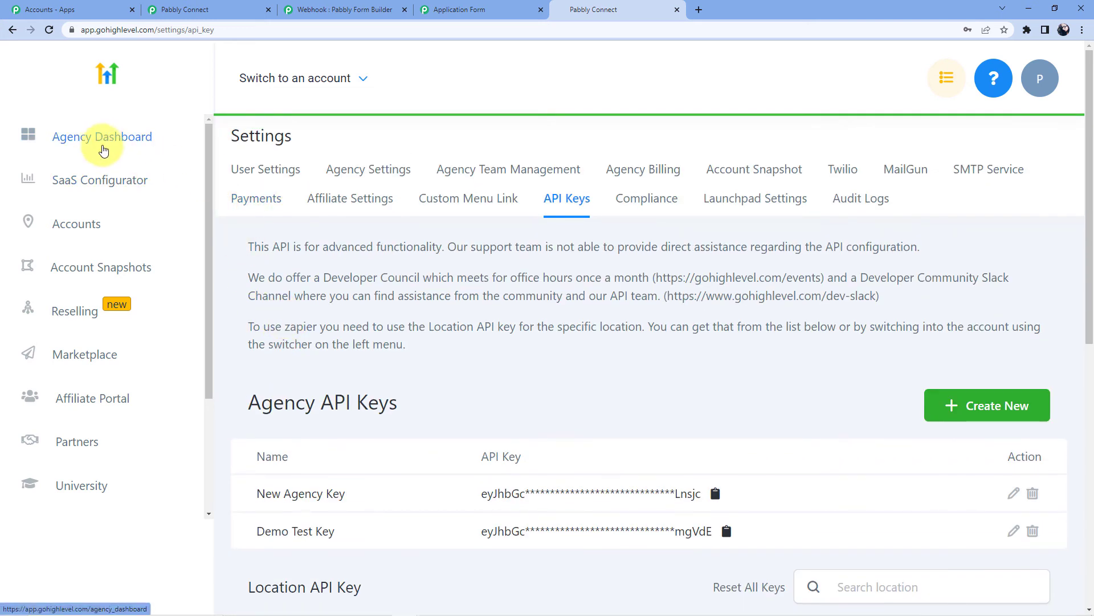
left_click(103, 150)
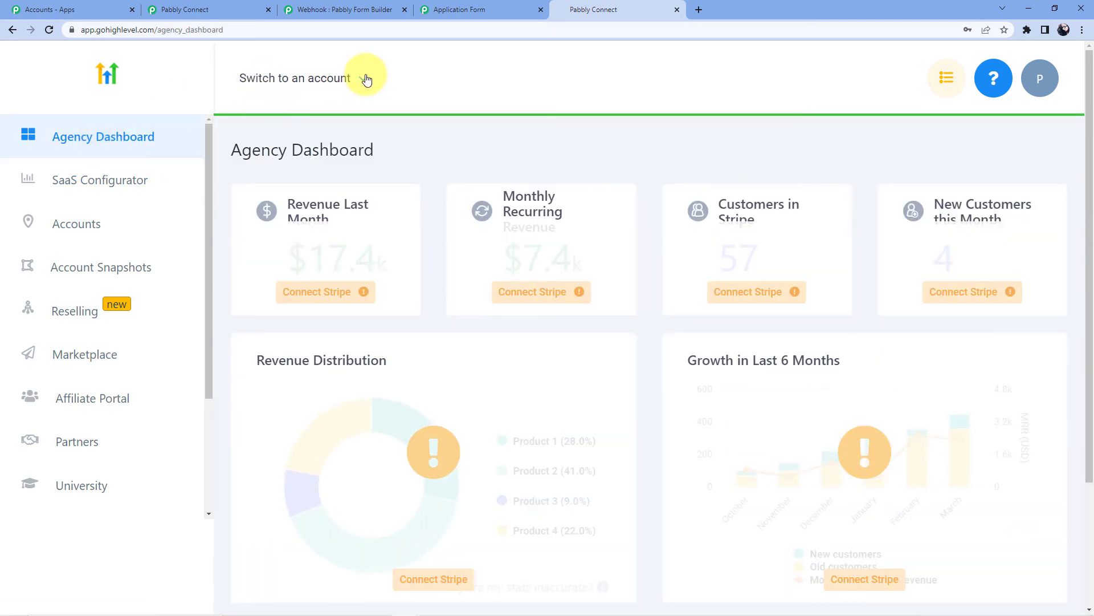
left_click(367, 81)
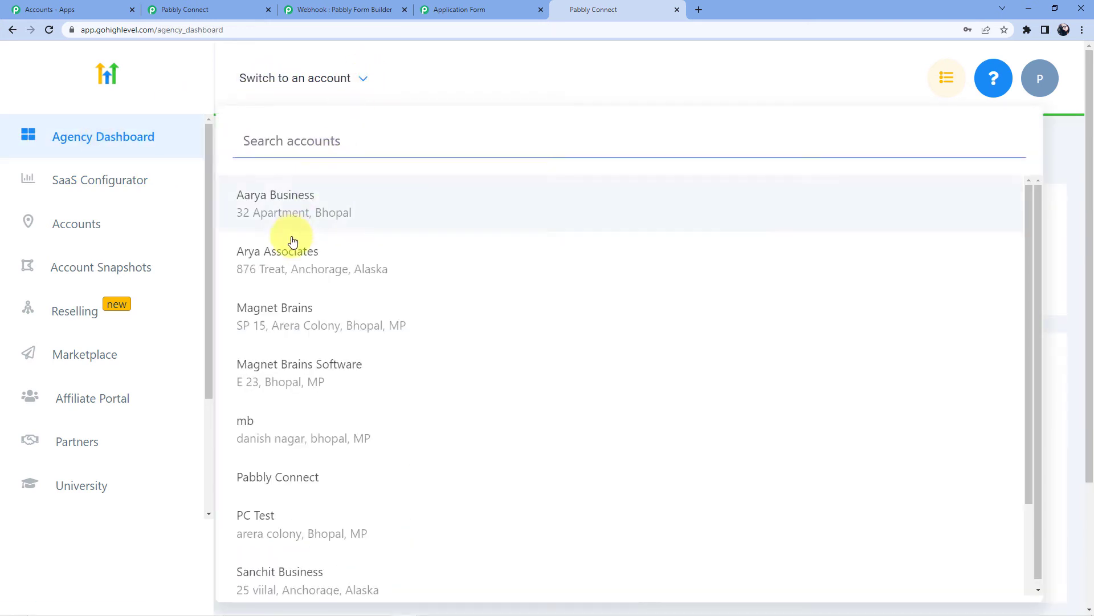
left_click(293, 252)
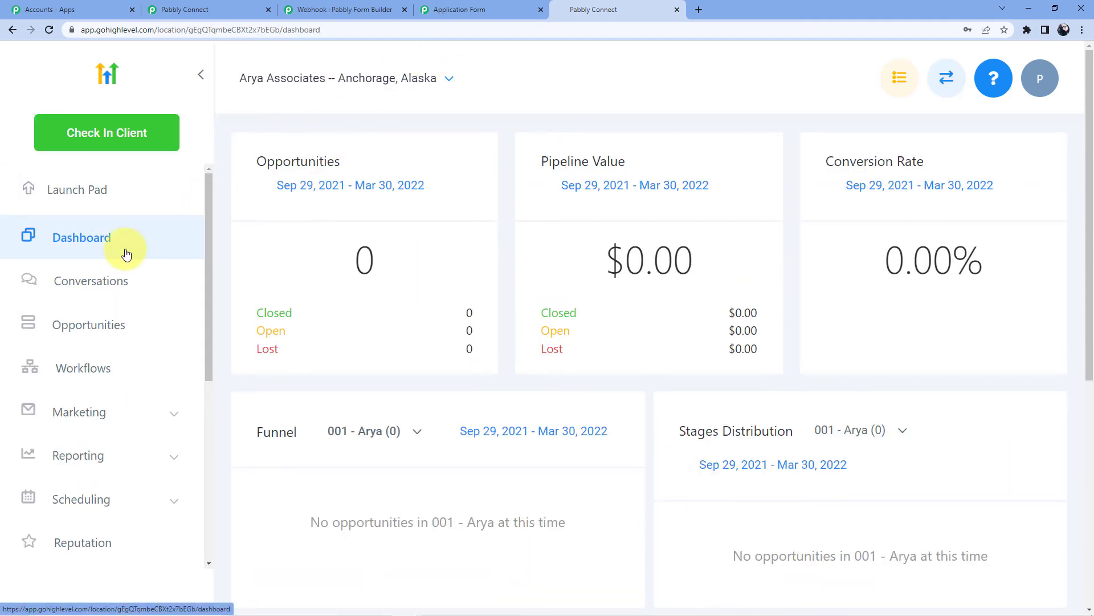
Open Contacts to view the sub-account's 31 contact records
scroll(122, 264, "down", 2)
scroll(103, 312, "down", 4)
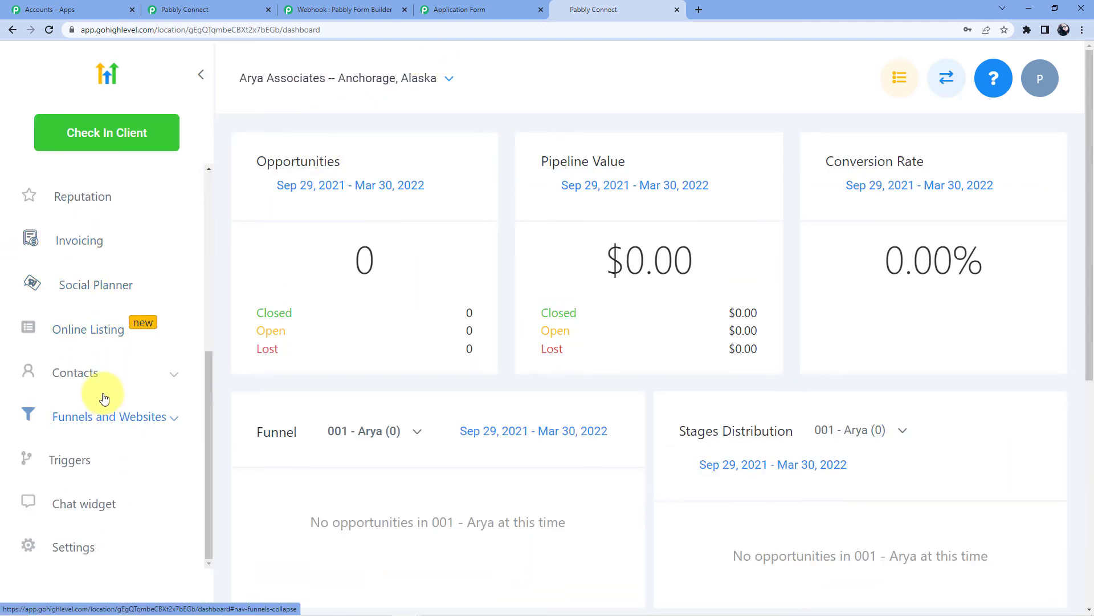
left_click(103, 371)
scroll(91, 342, "down", 2)
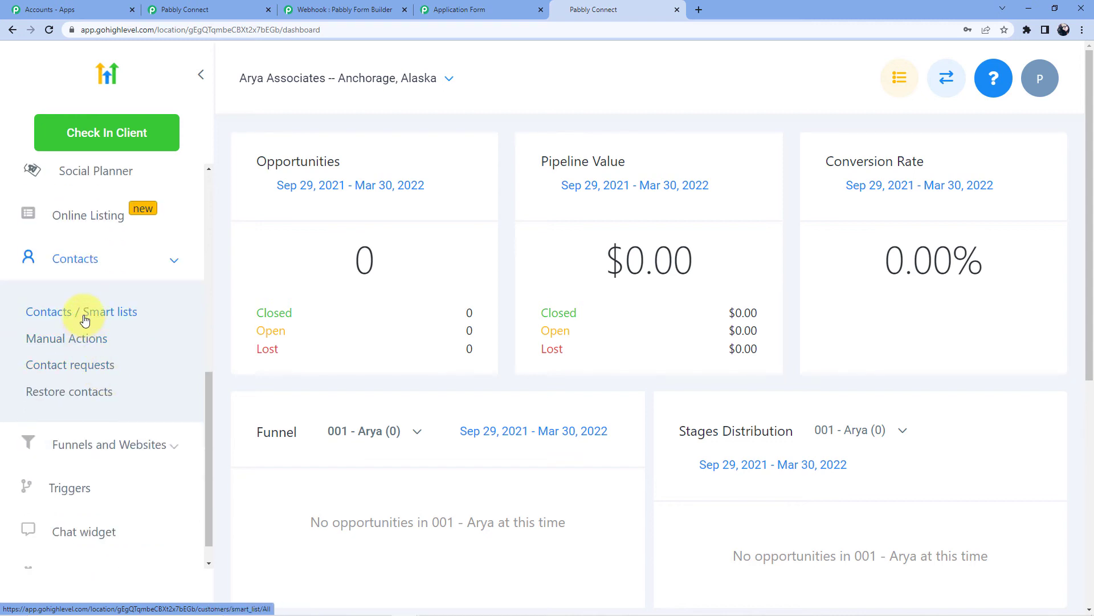
left_click(84, 320)
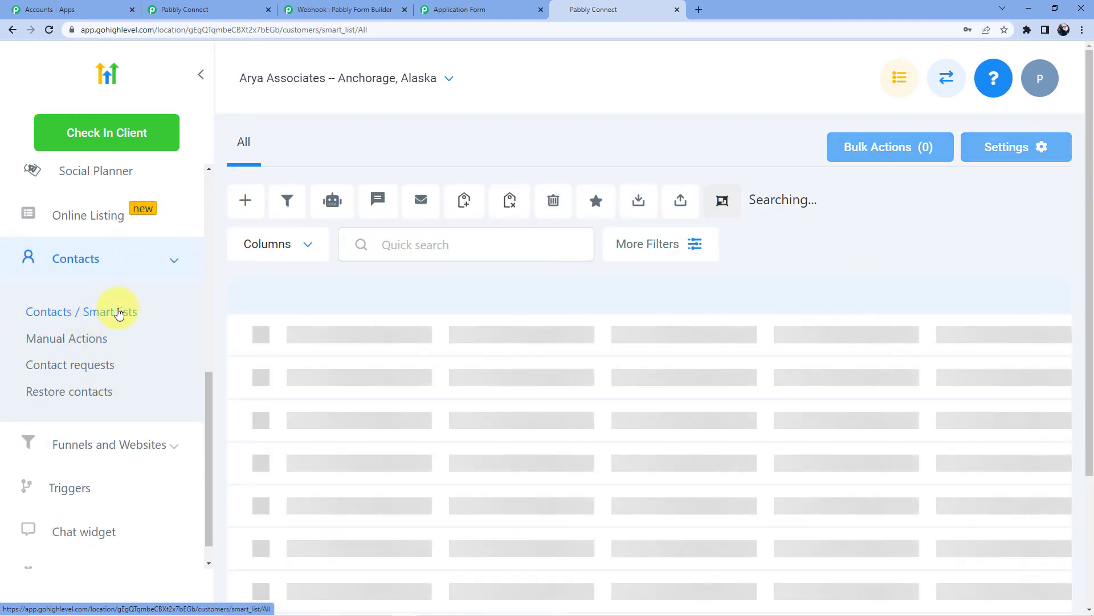
scroll(342, 285, "down", 3)
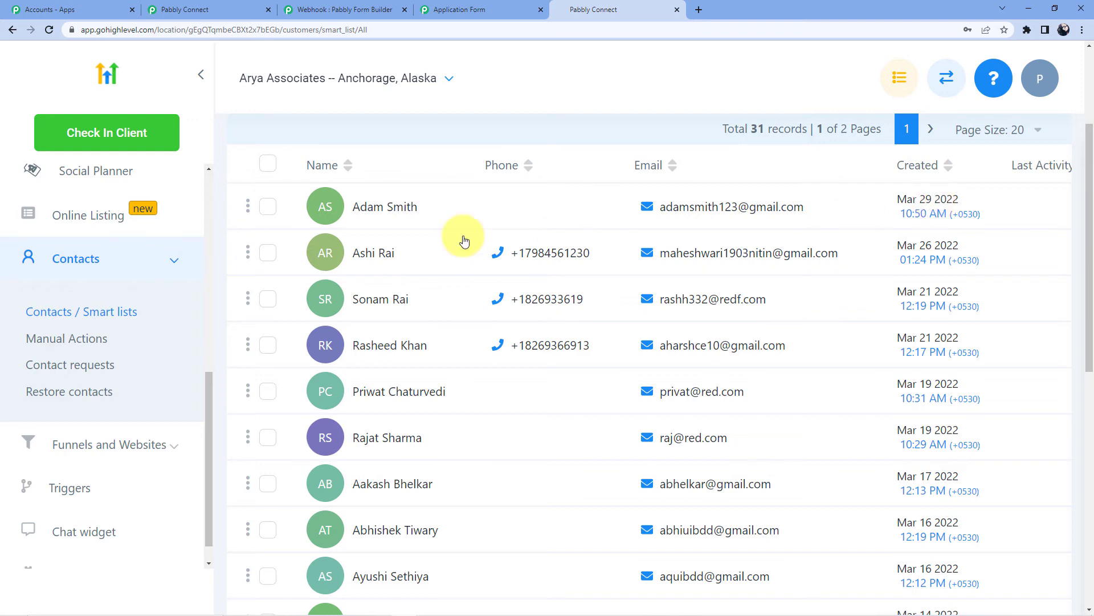
Reload the Application Form page in Pabbly Form Builder
left_click(222, 6)
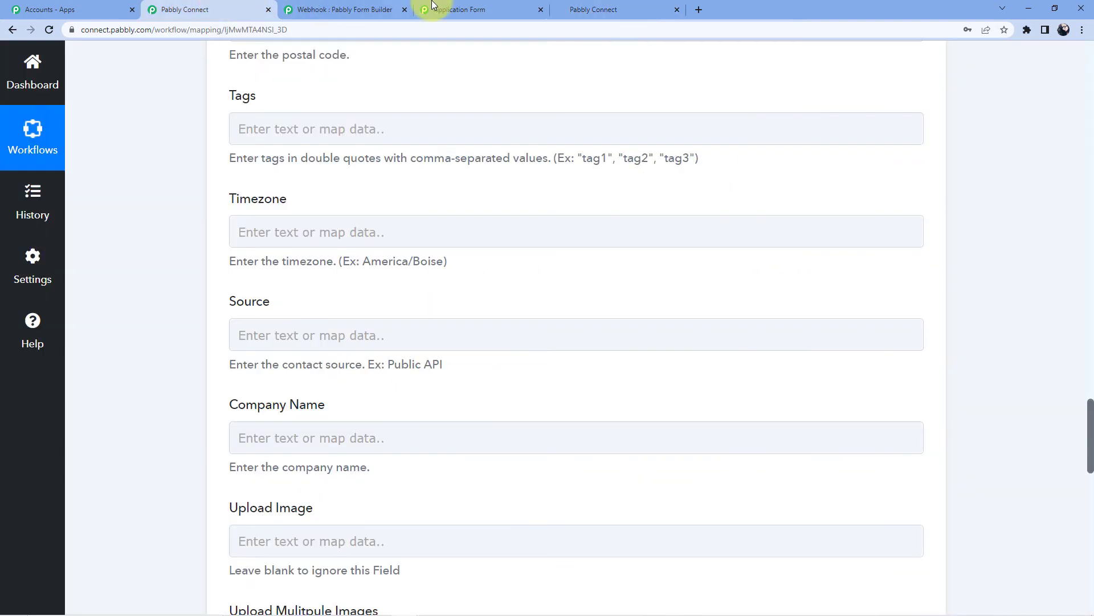
left_click(439, 7)
left_click(492, 31)
key("Return")
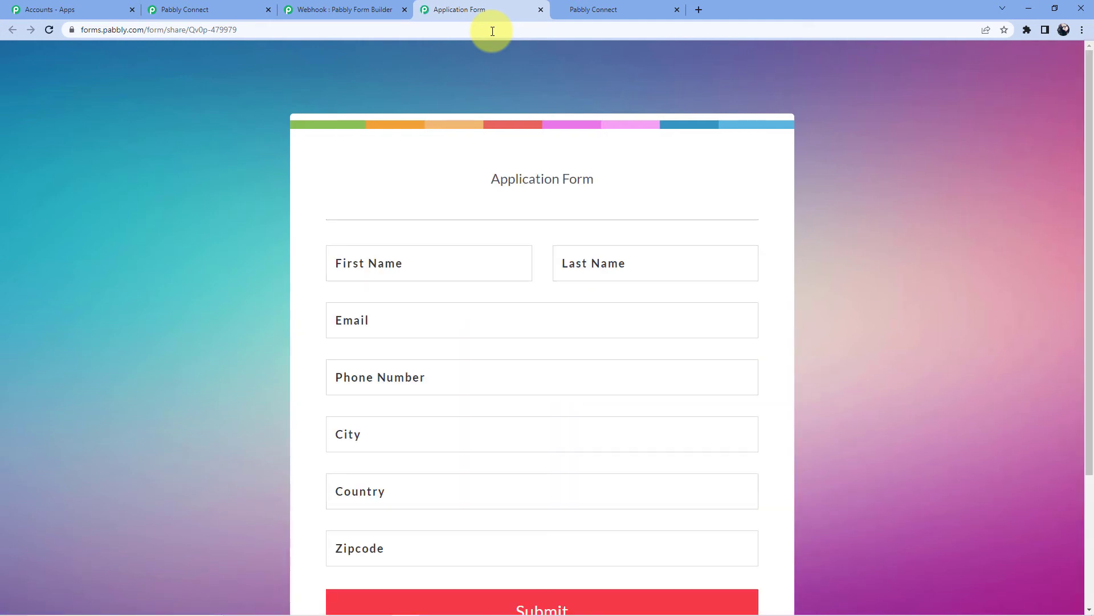
Enter the test applicant's first name, last name, email and phone number
left_click(470, 255)
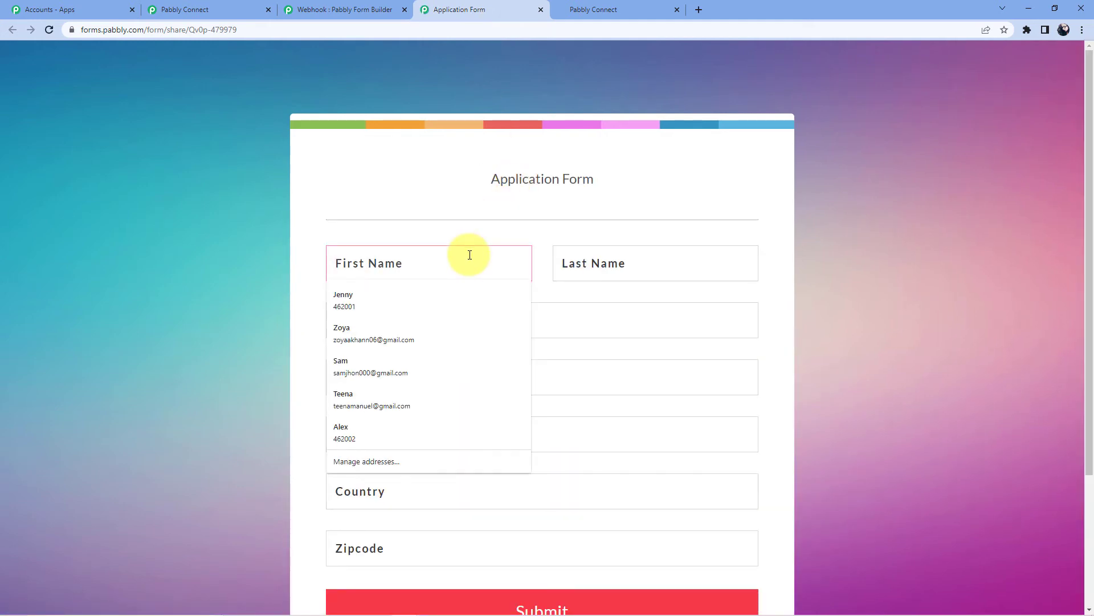
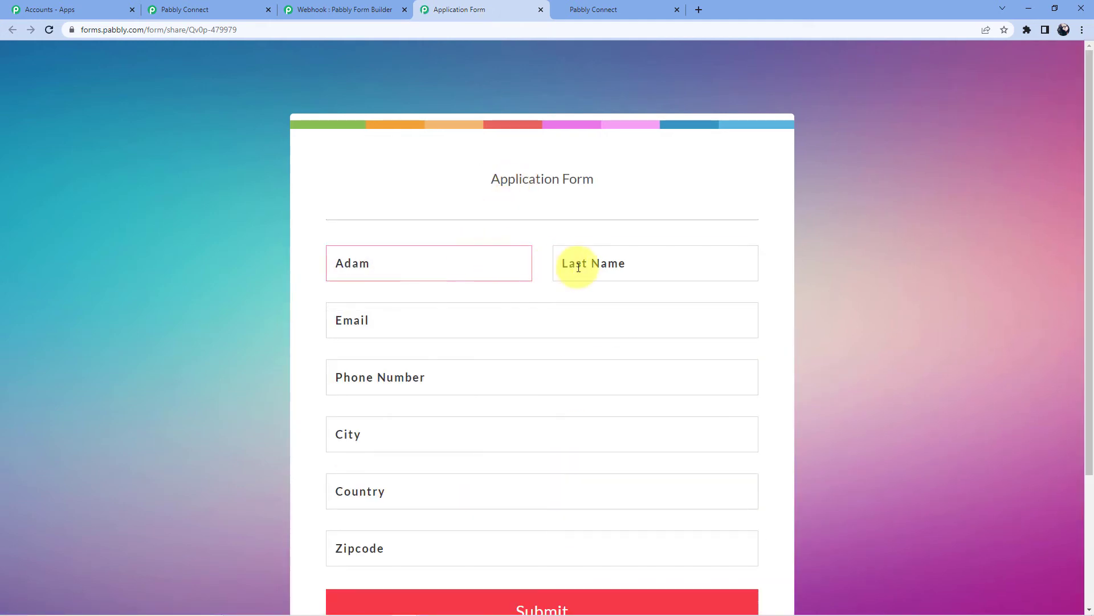
left_click(579, 267)
left_click(394, 307)
type("adam")
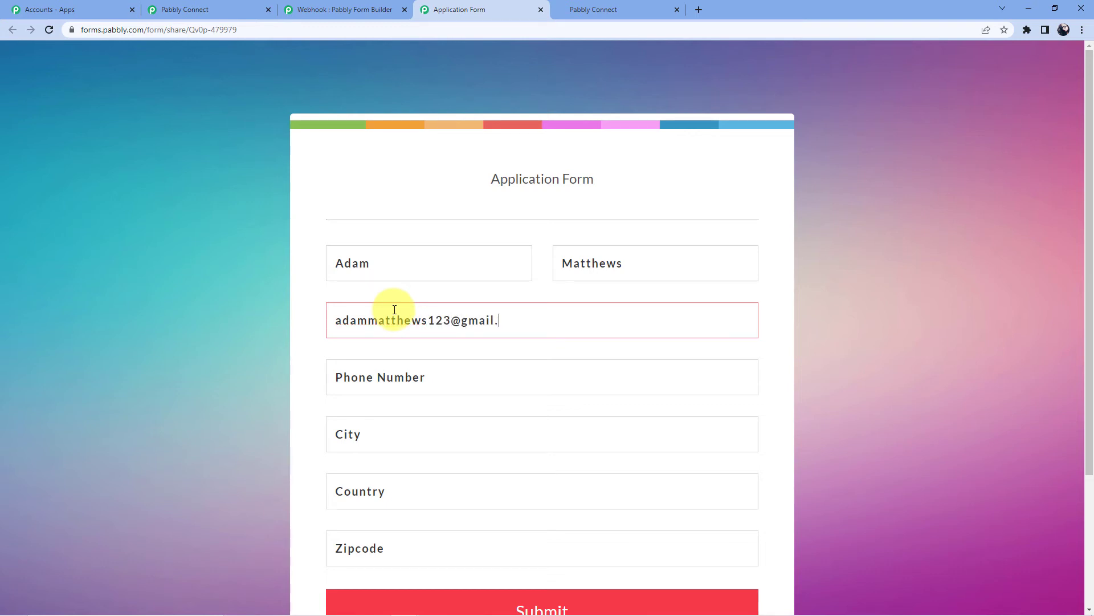
left_click(382, 369)
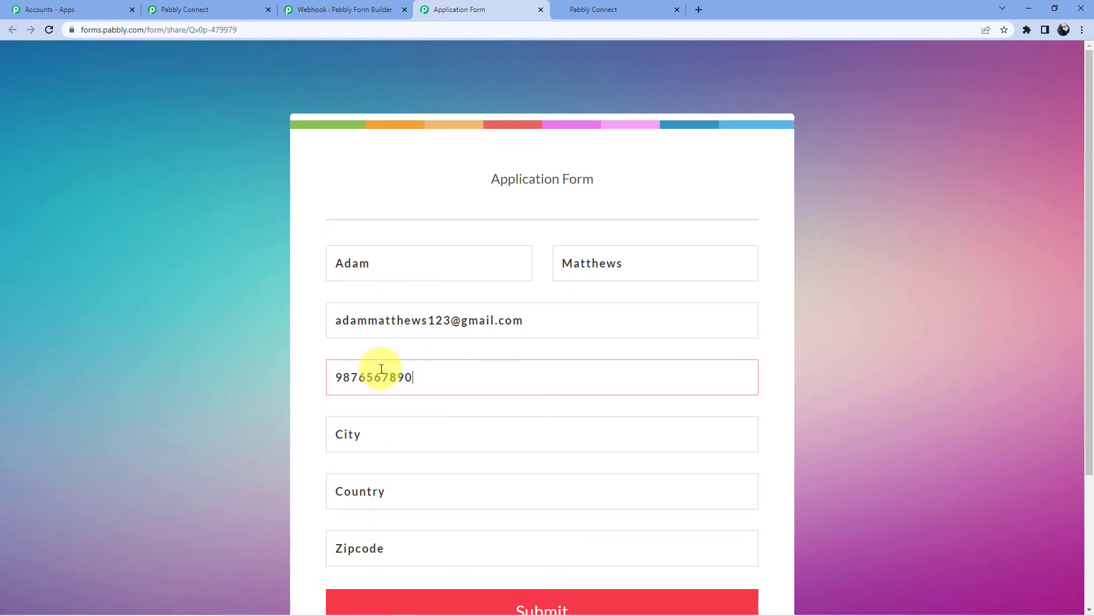
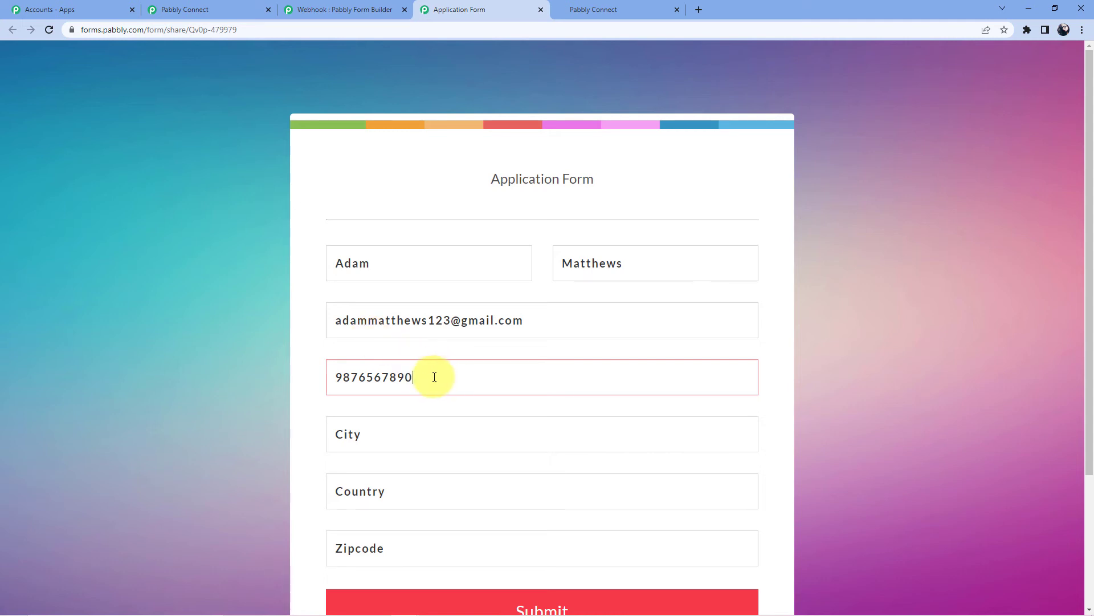
Fill City, Country and Zipcode from the saved address suggestion and submit the form
scroll(435, 377, "down", 2)
left_click(352, 316)
left_click(350, 352)
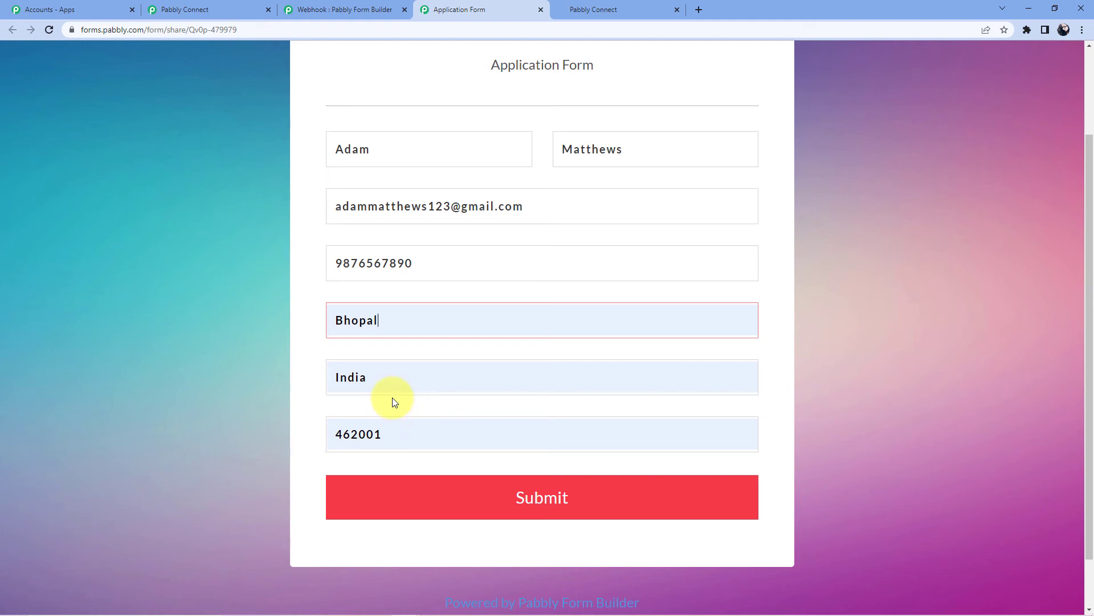
left_click(517, 499)
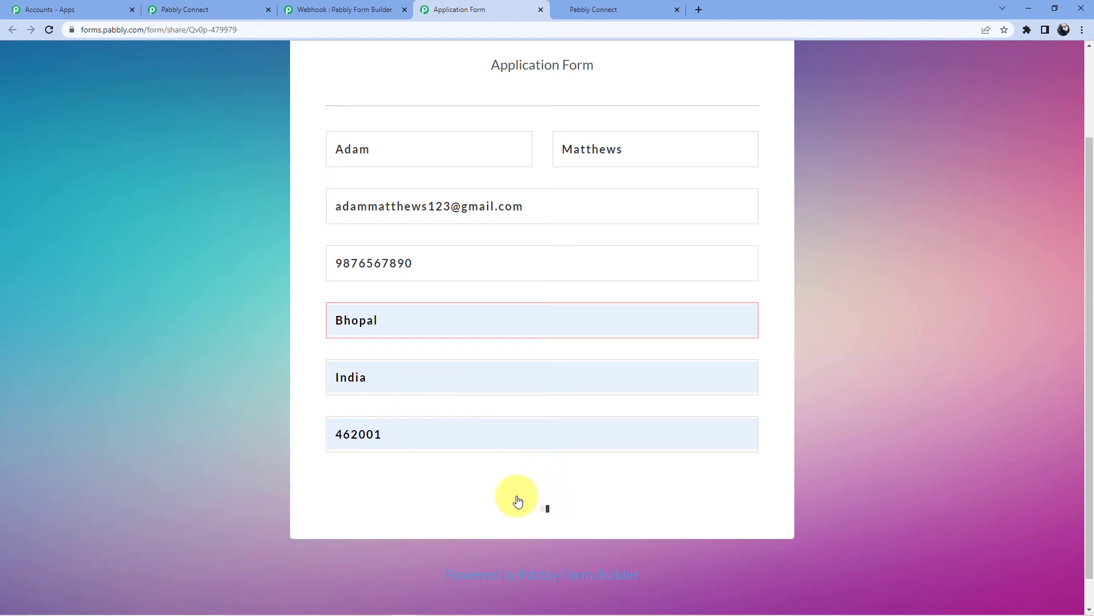
left_click(240, 9)
Reload HighLevel's Contacts list to see the new contact, now 32 records
left_click(365, 8)
left_click(490, 8)
left_click(572, 7)
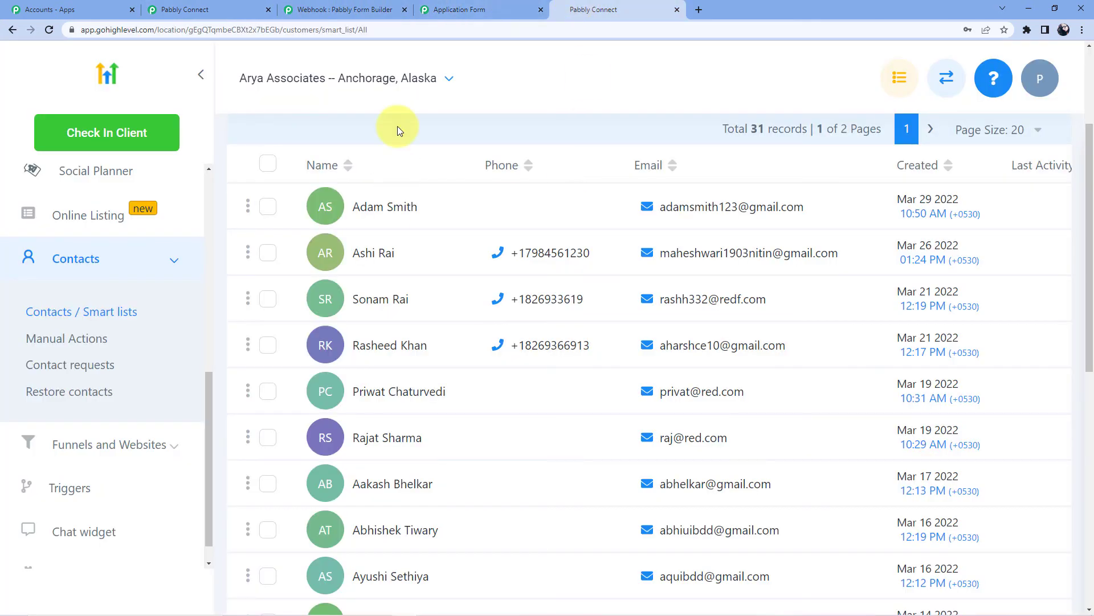
scroll(142, 231, "up", 1)
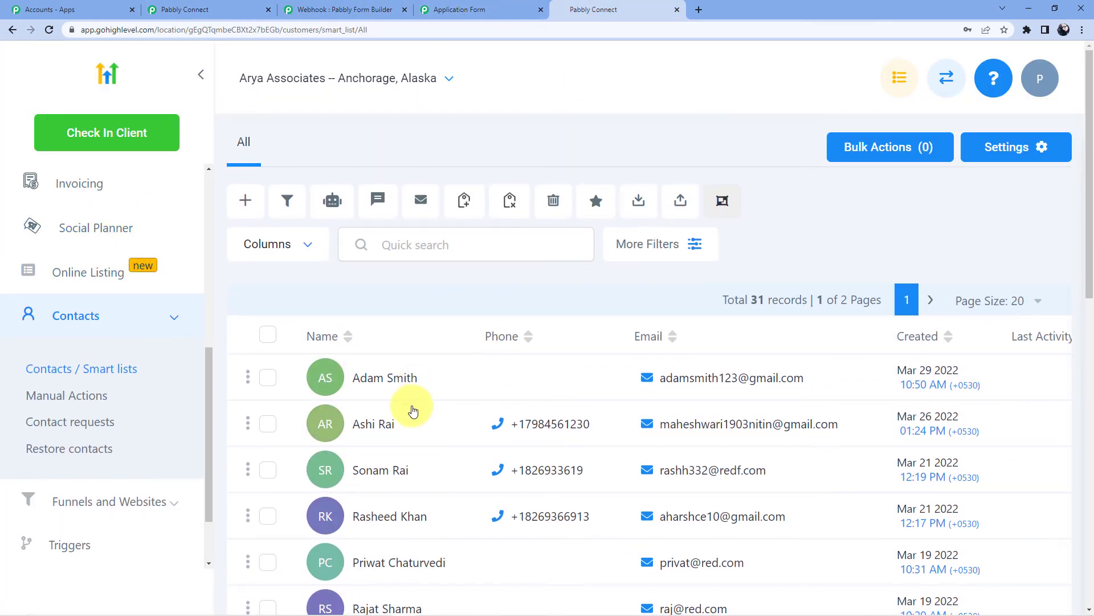
left_click(56, 34)
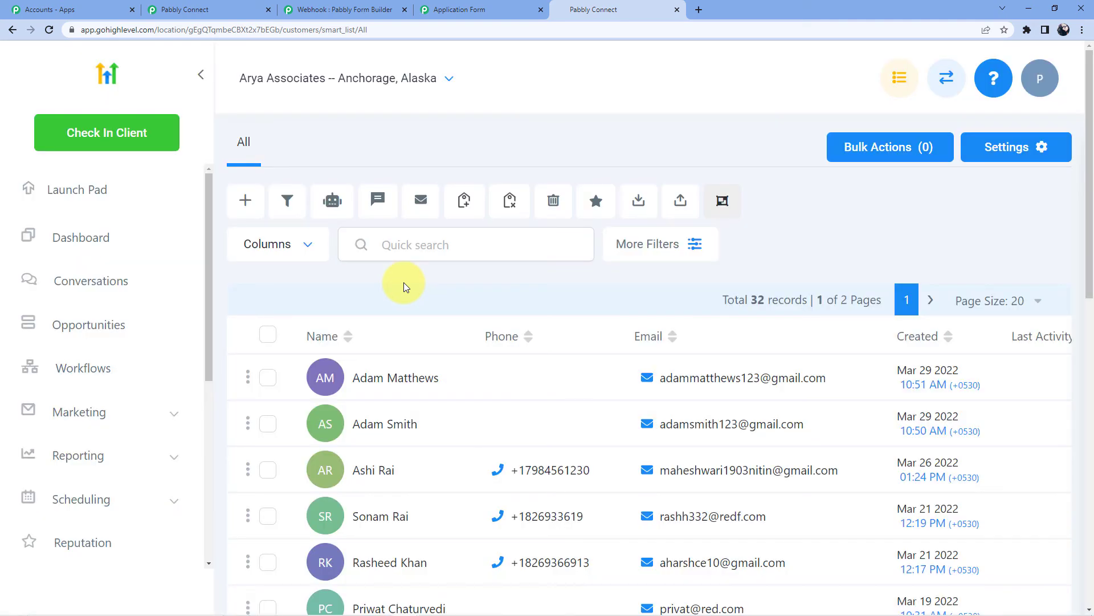
scroll(439, 286, "down", 2)
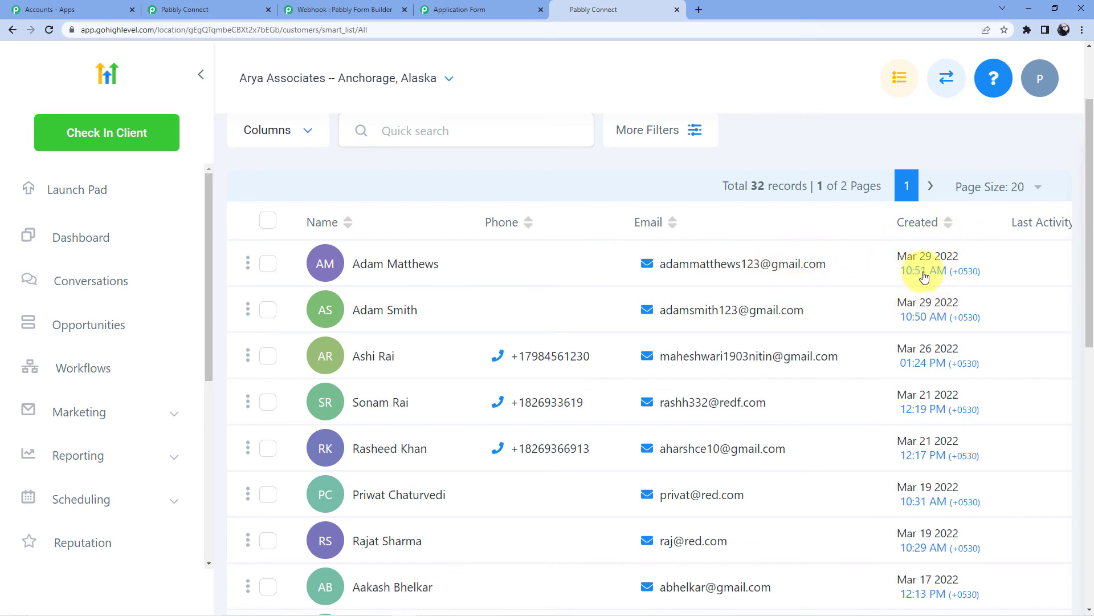
Return to the Pabbly Connect workflow and collapse the trigger step
left_click(211, 10)
scroll(956, 459, "up", 20)
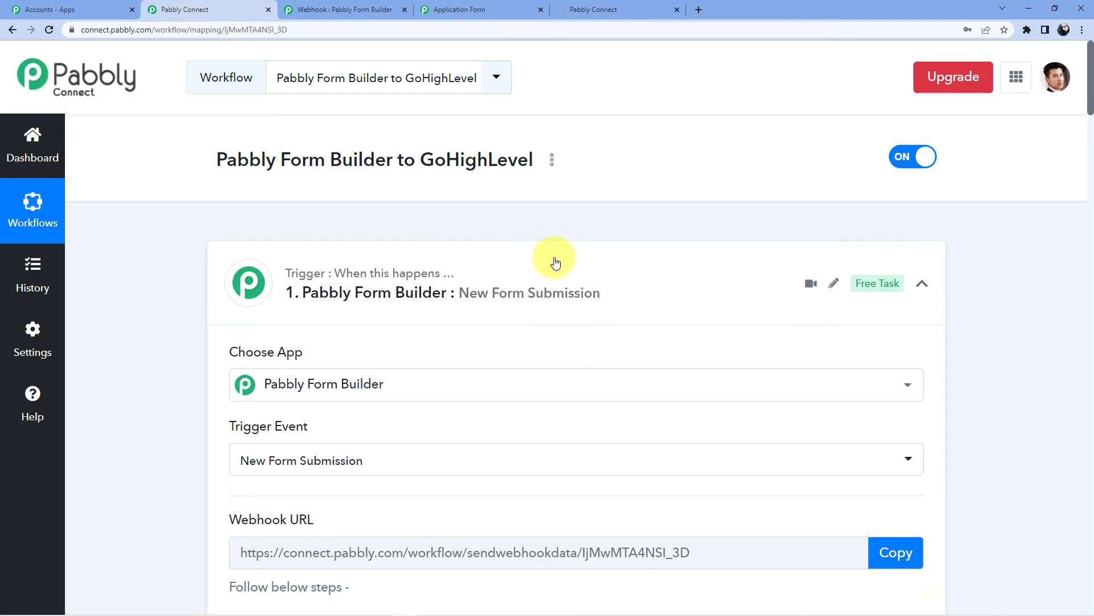
left_click(557, 263)
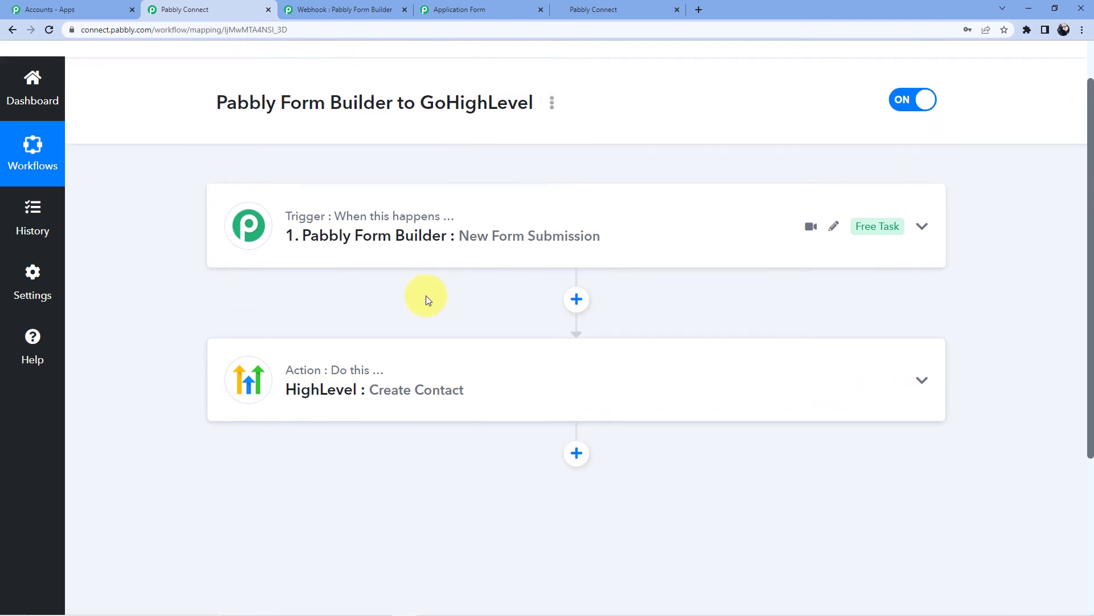
scroll(430, 327, "up", 1)
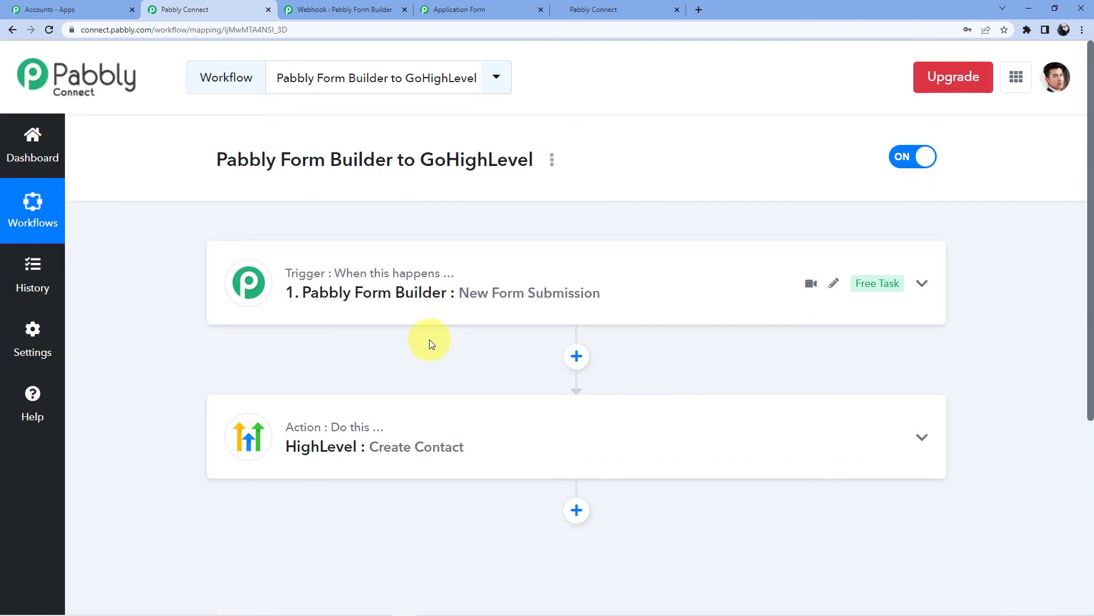